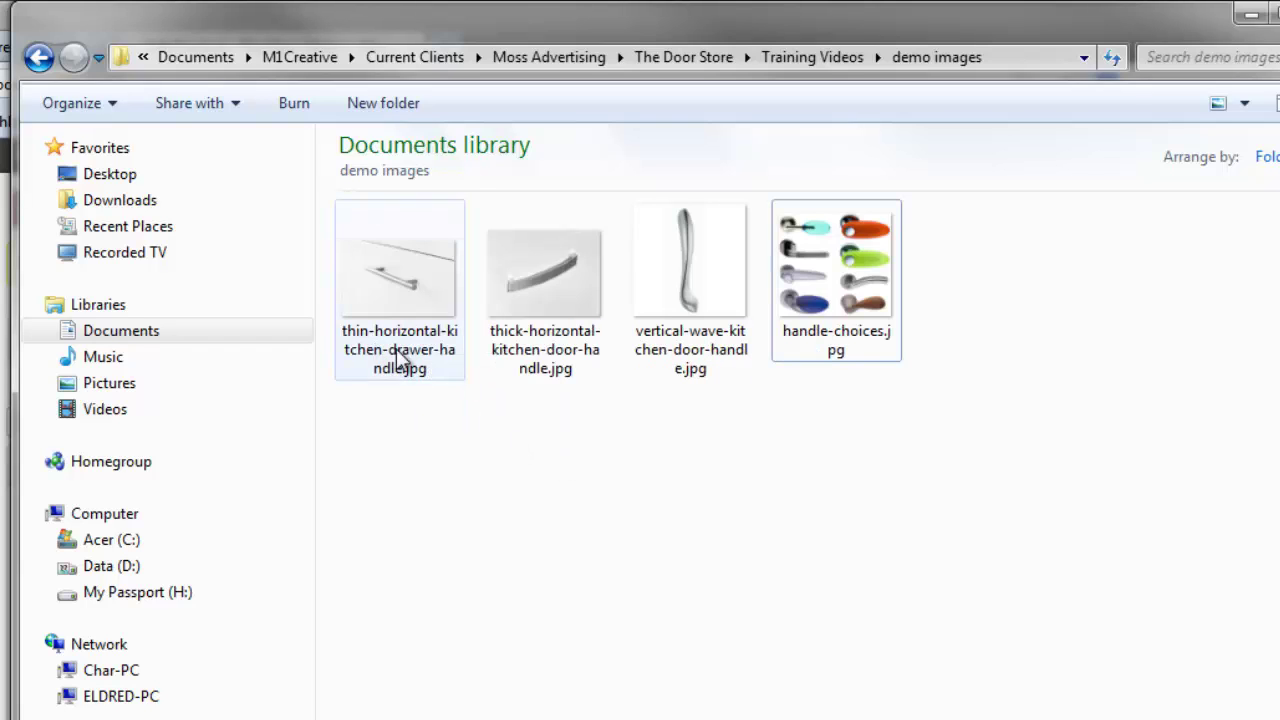
Rename the image file handle-choices.jpg in the demo images folder as kitchen-door-handles.jpg
mouse_move(806, 364)
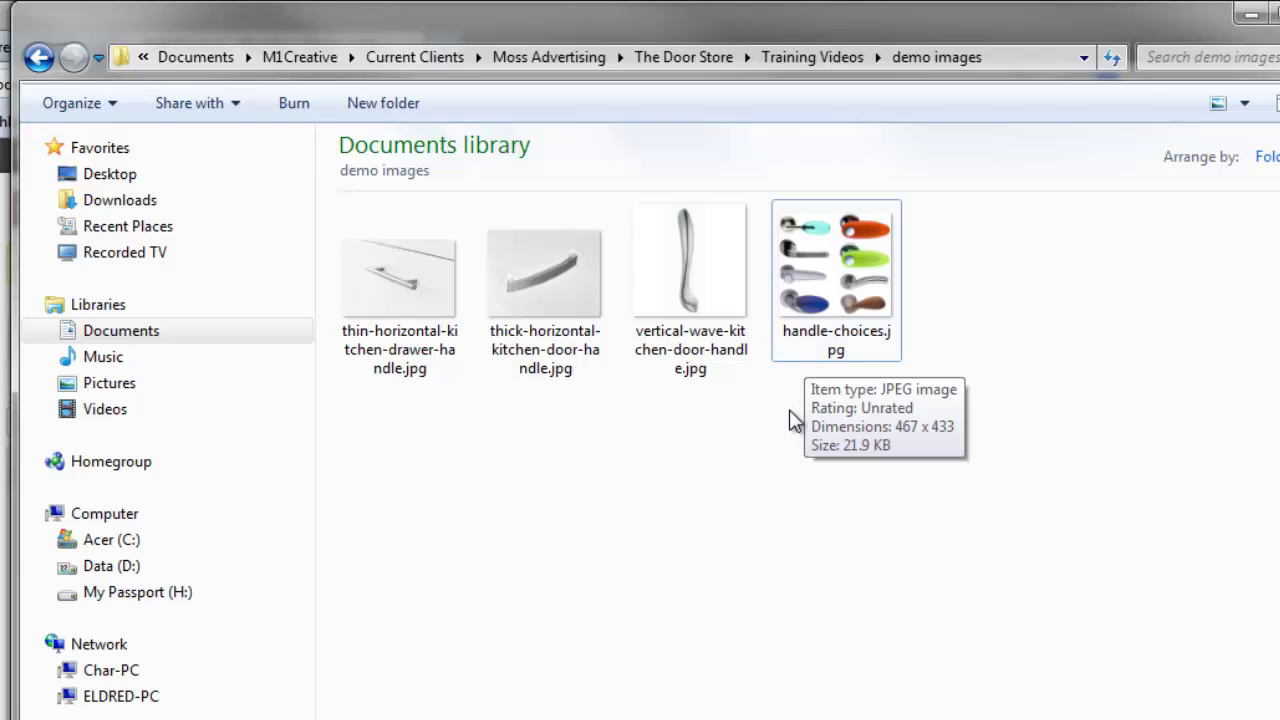
click(834, 330)
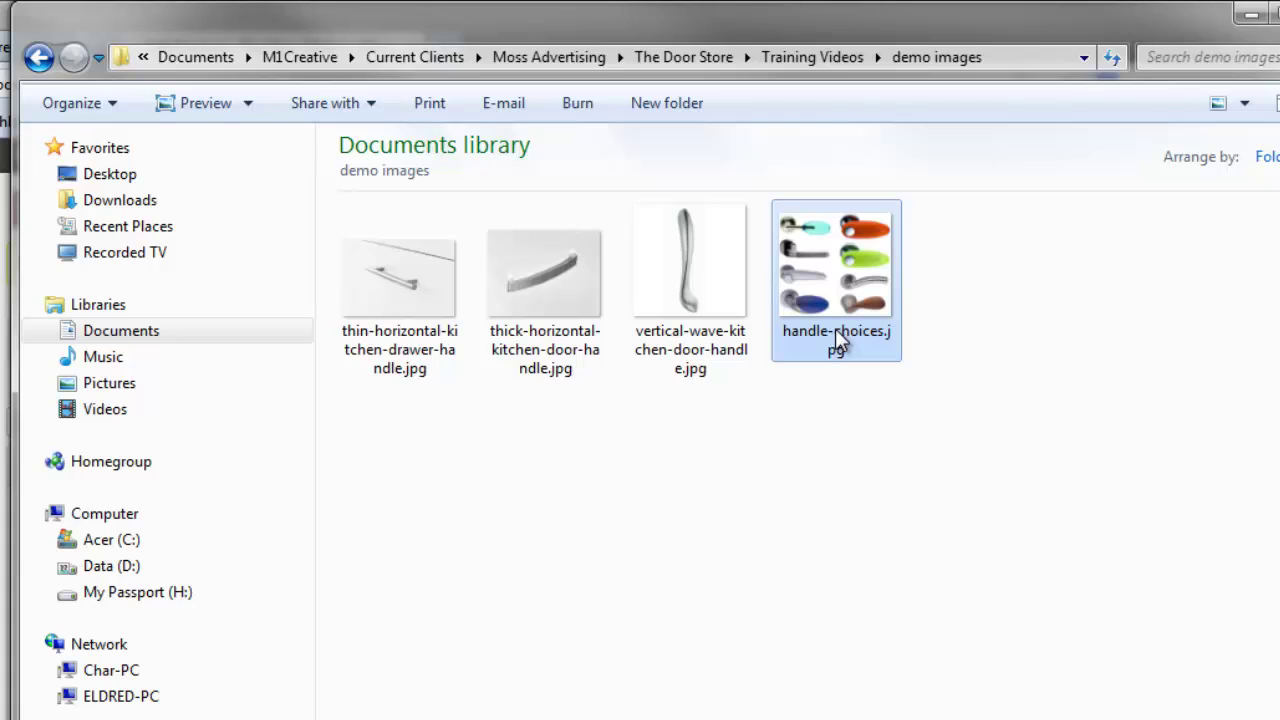
click(835, 330)
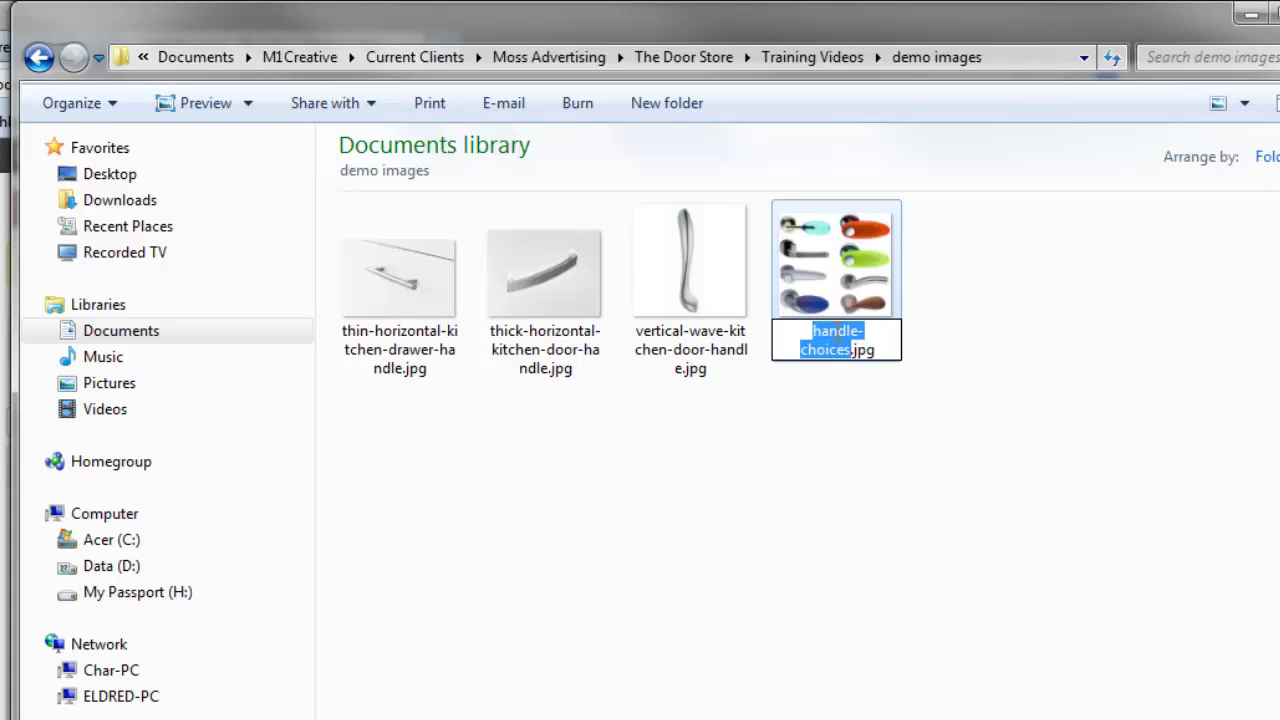
text(kitchen)
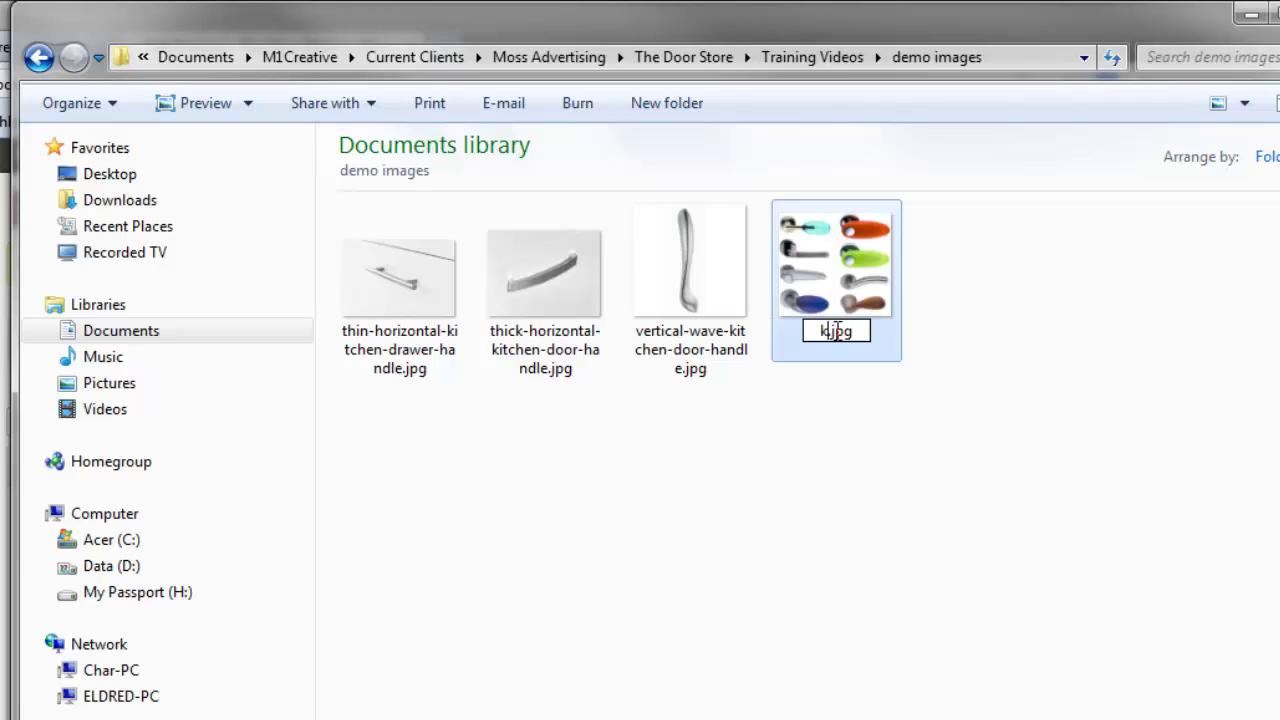
text(-door)
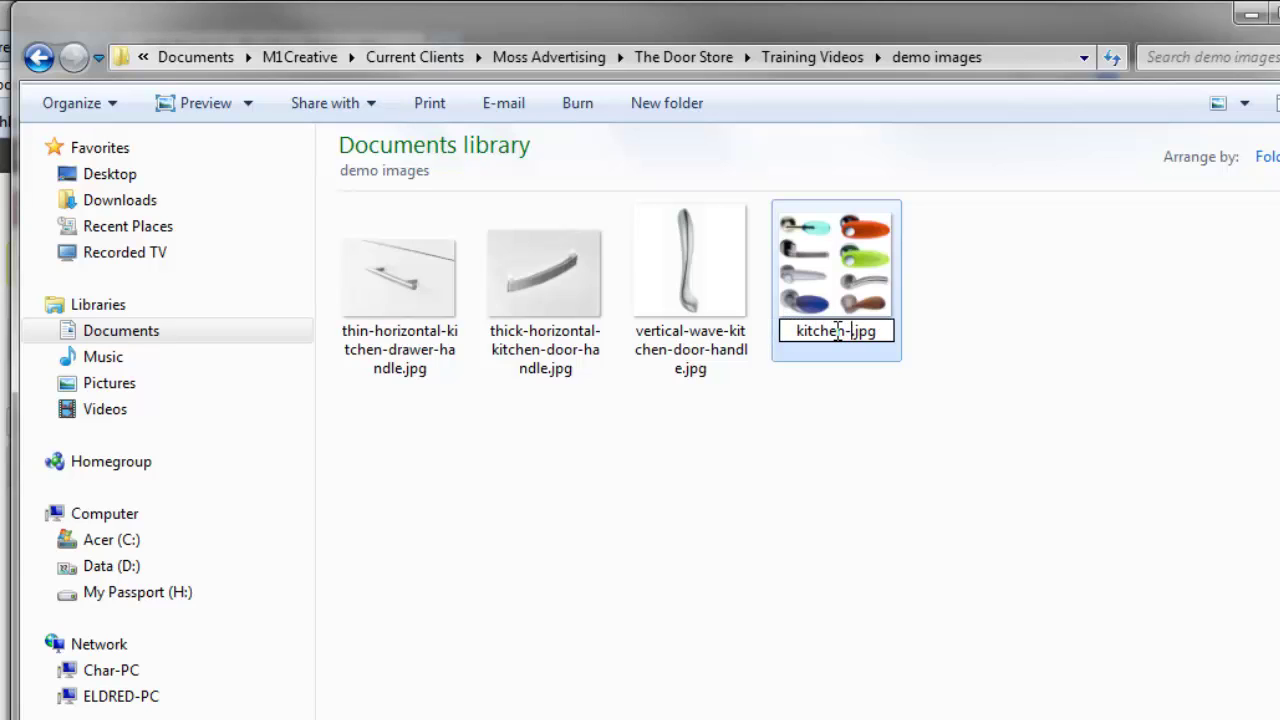
text(-handle)
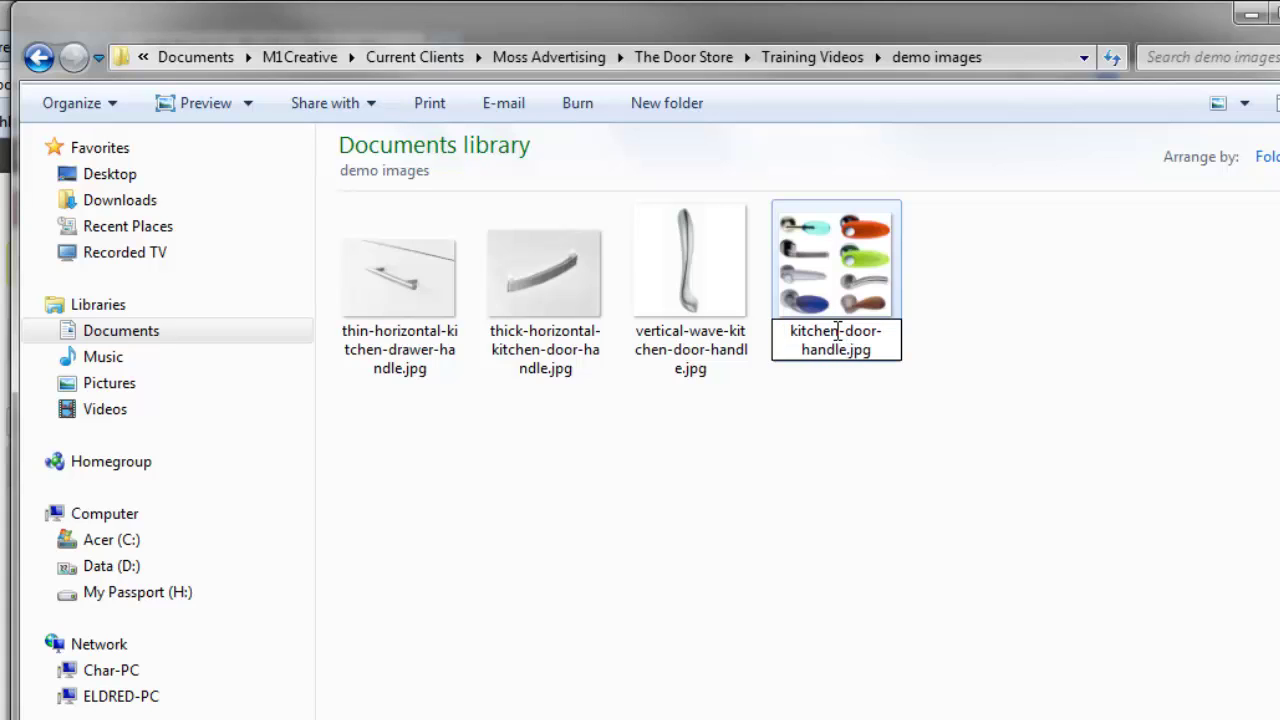
text(s)
key(Return)
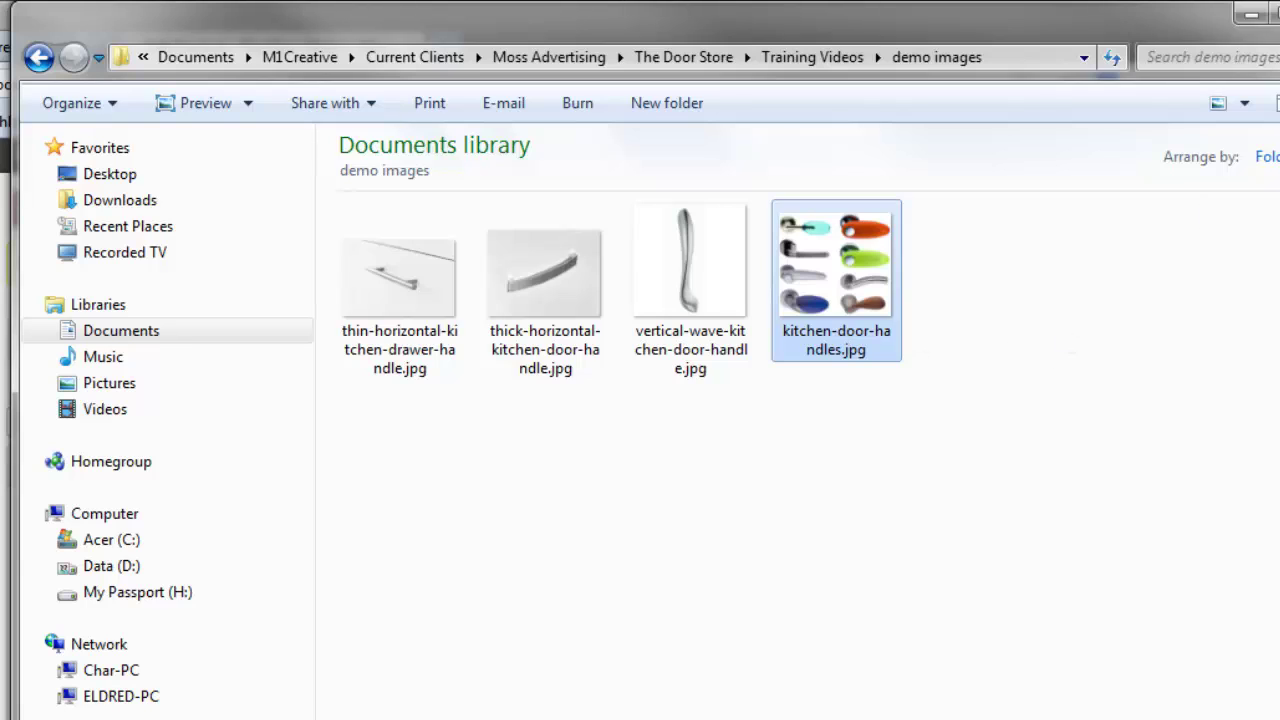
Switch to the Edit Product page in Firefox, preview the test product, and return to the editor
click(1250, 17)
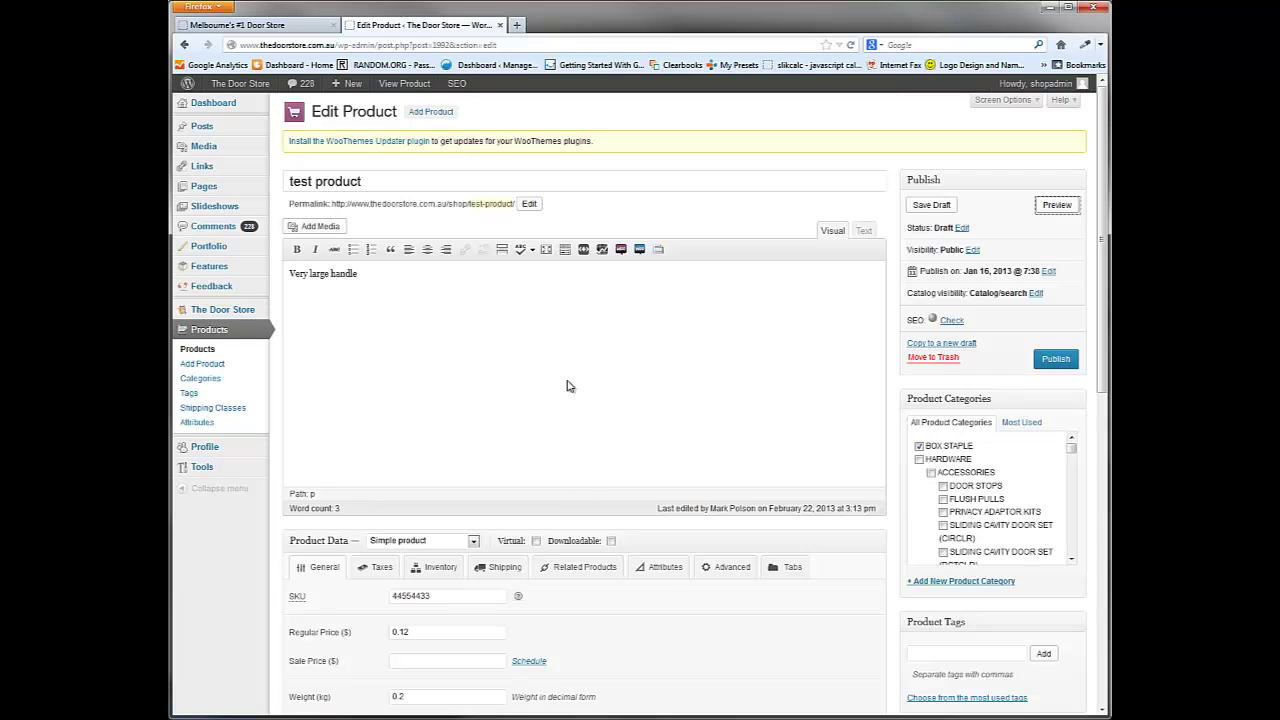
click(1058, 207)
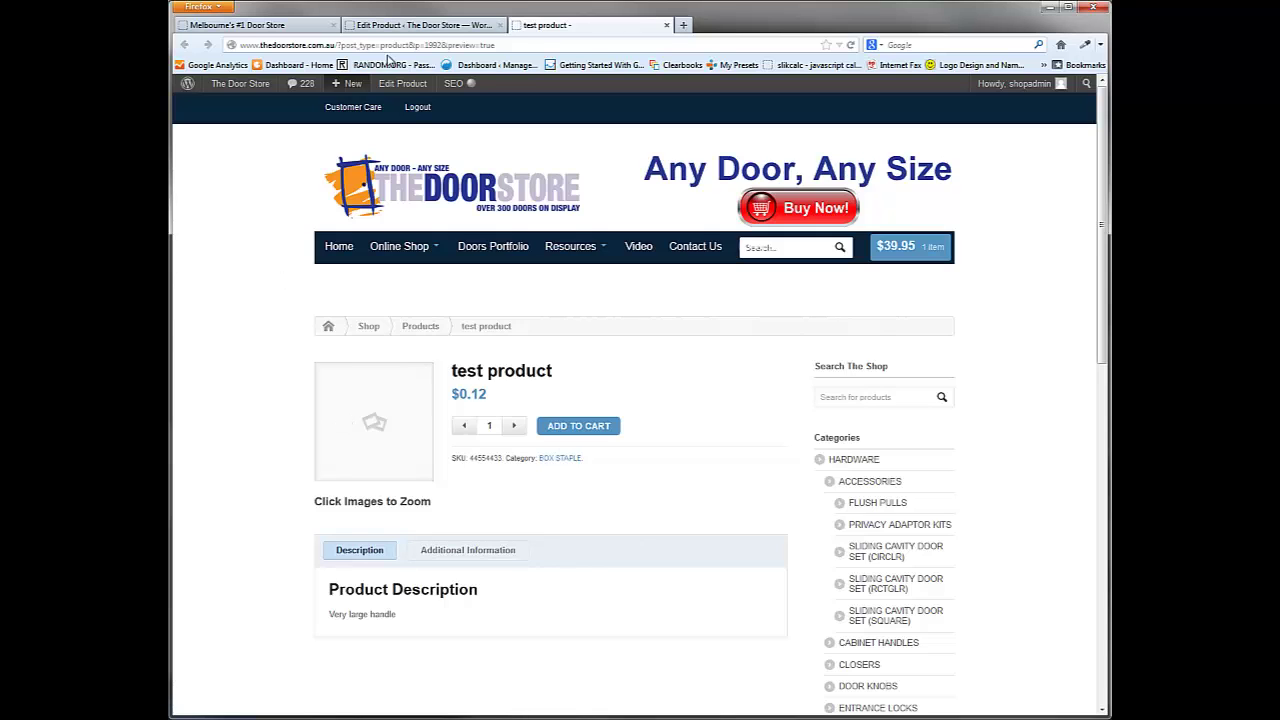
click(425, 25)
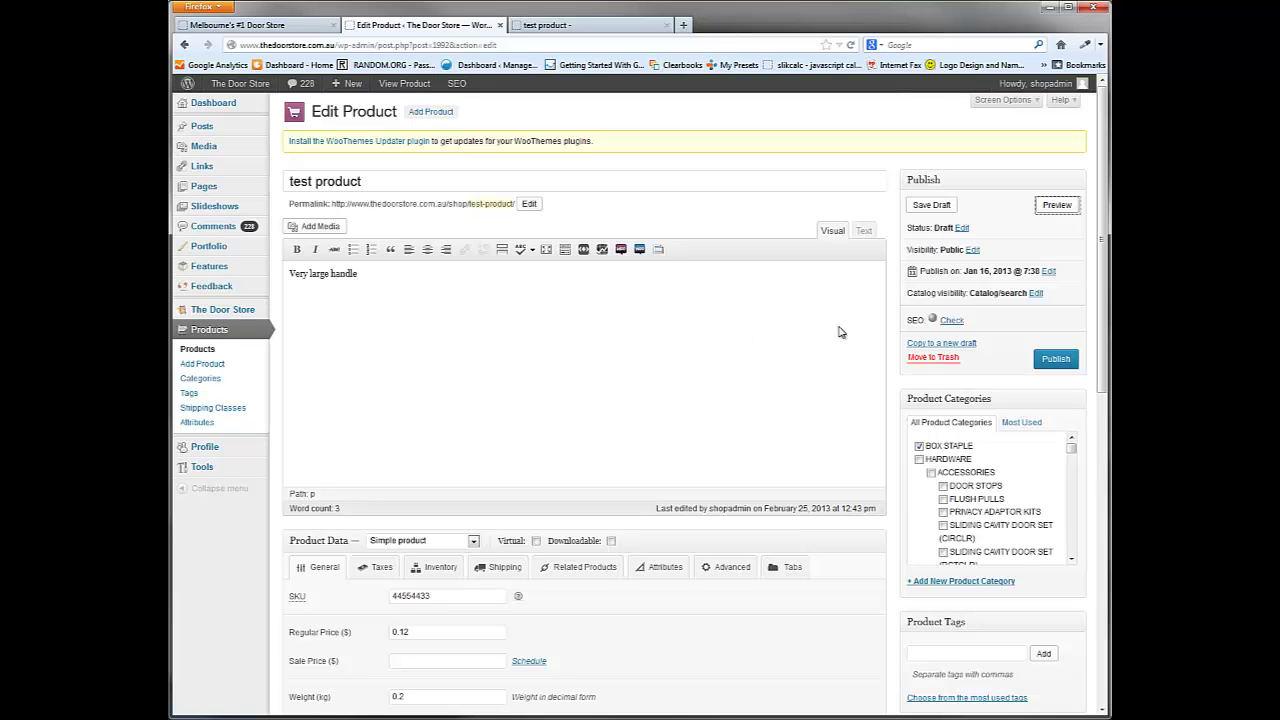
Move the Featured Image box above Product Categories on the product editing page
scroll(1004, 330, down, 3)
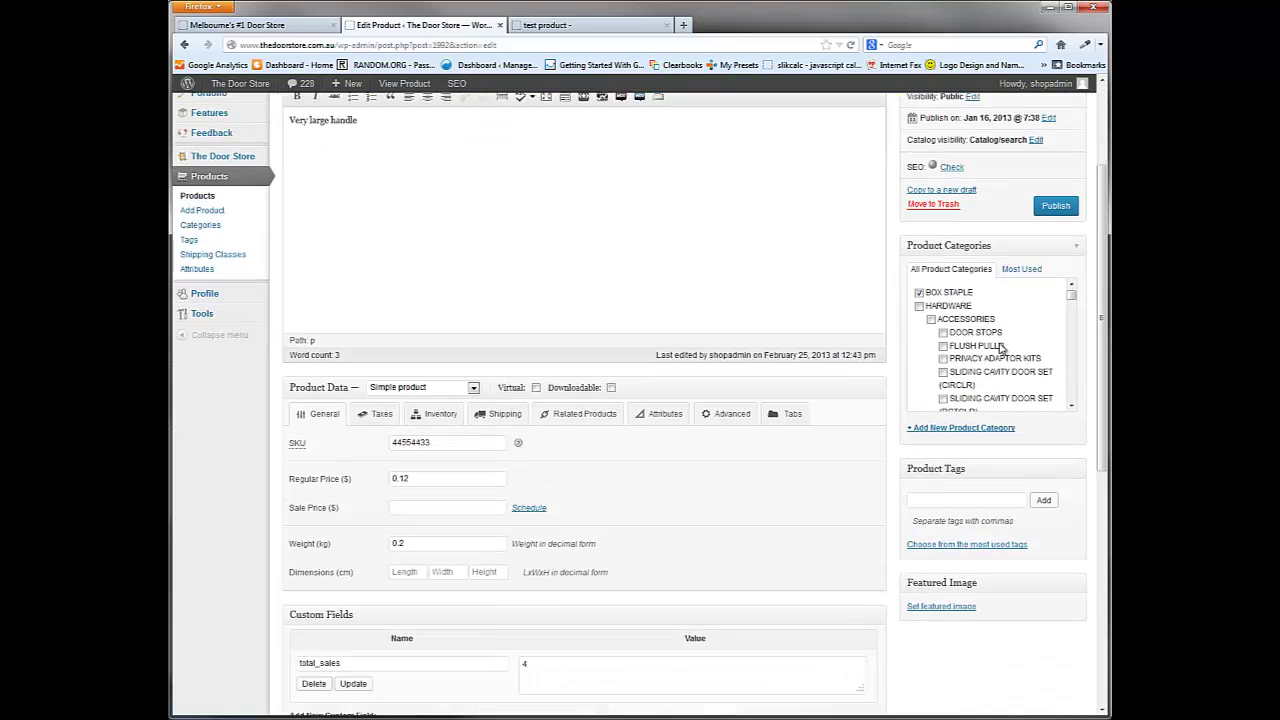
scroll(1001, 352, down, 2)
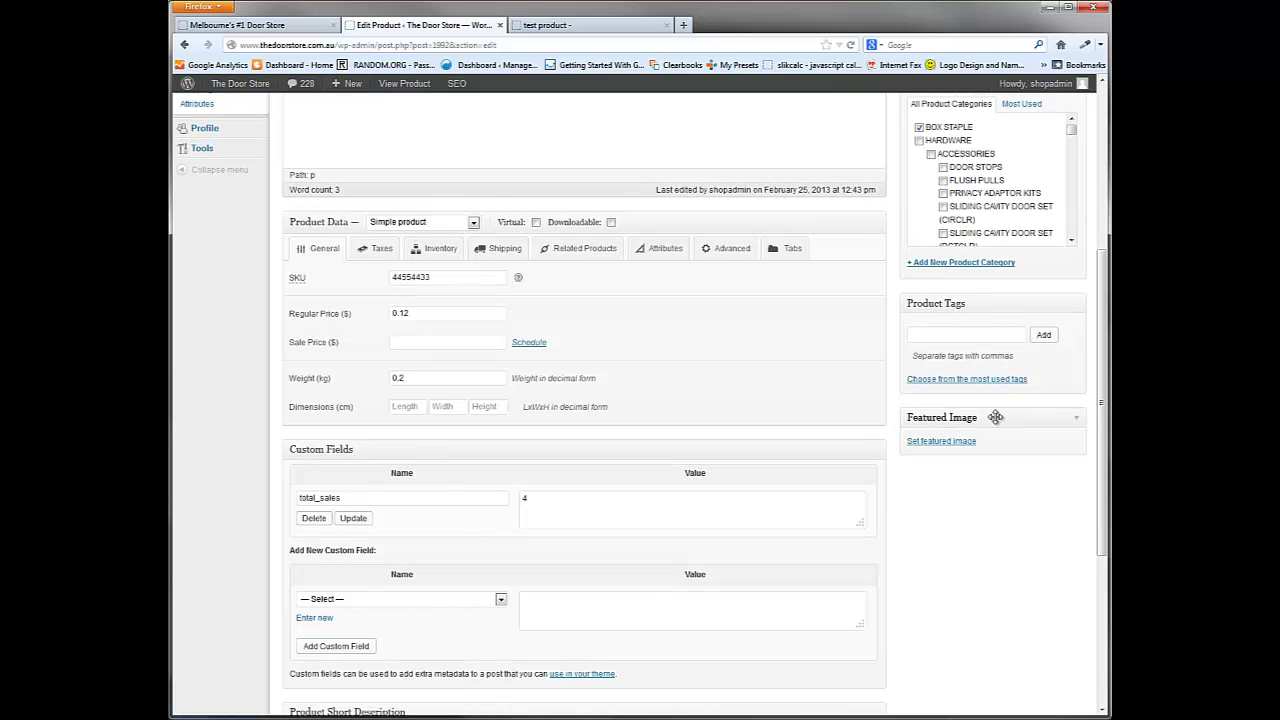
scroll(883, 336, up, 3)
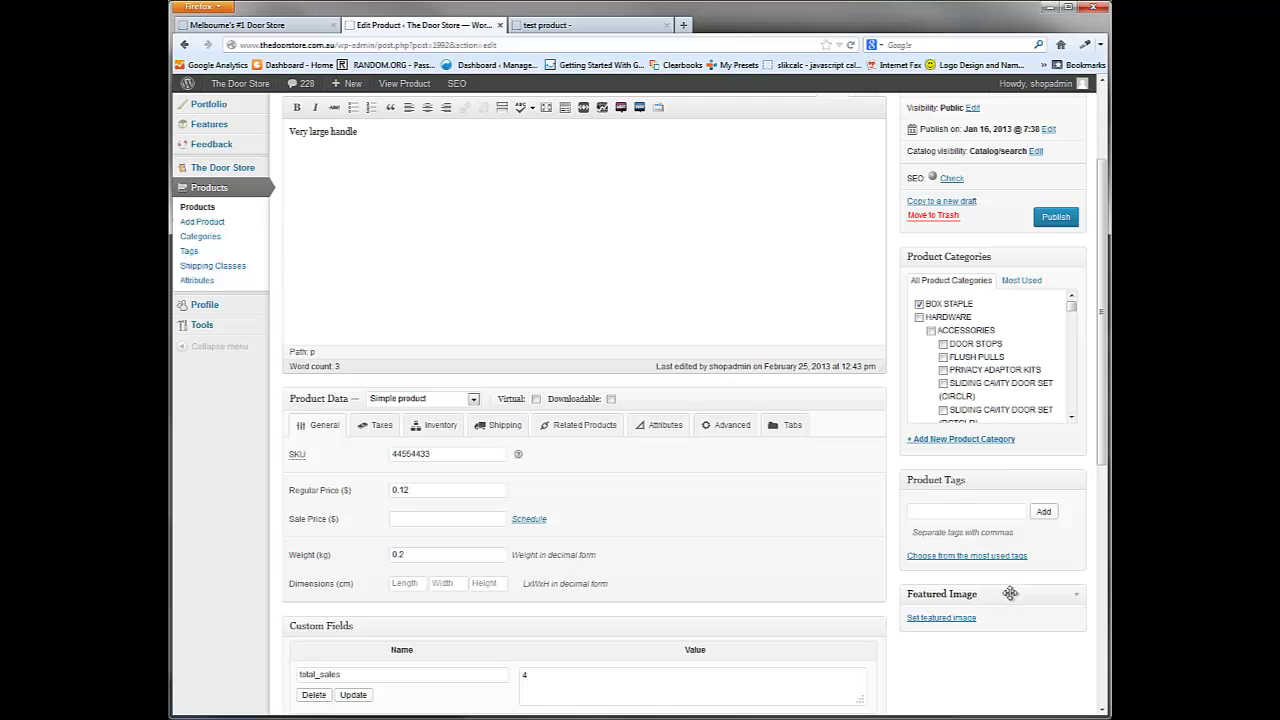
drag(1008, 594, 1006, 257)
scroll(784, 341, up, 3)
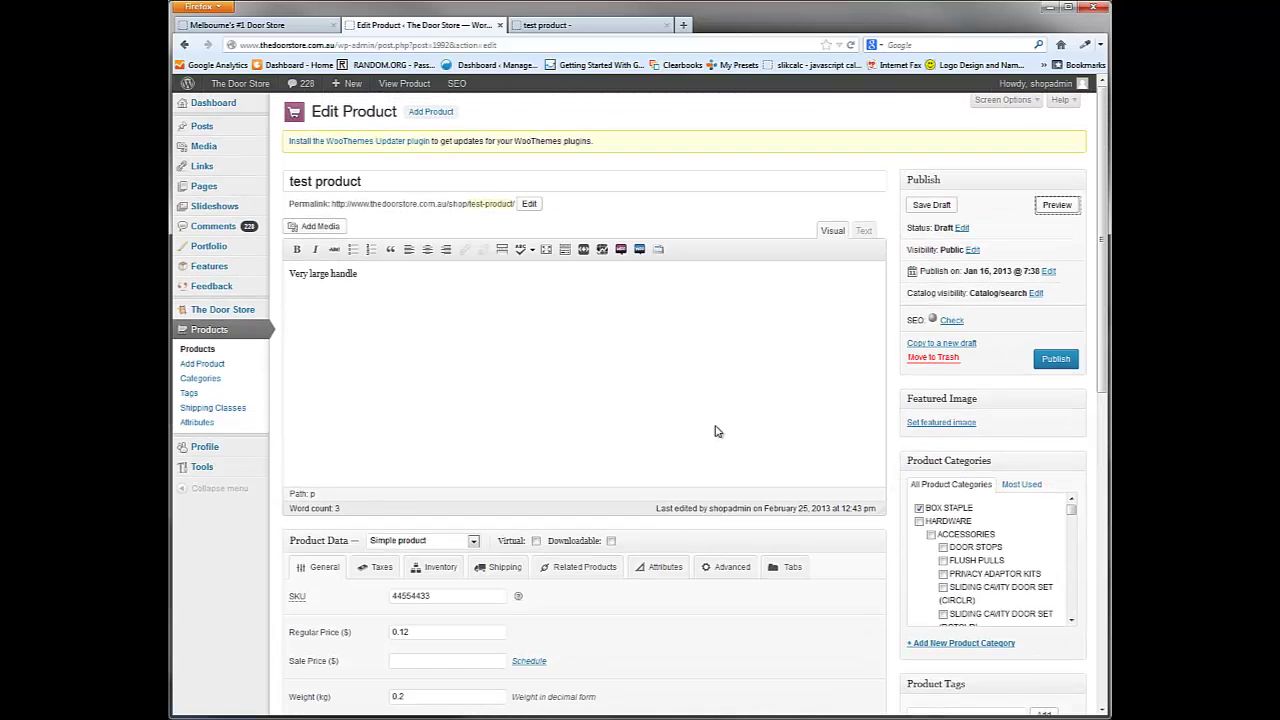
Upload vertical-wave-kitchen-door-handle.jpg as the test product's featured image and save the draft
click(942, 429)
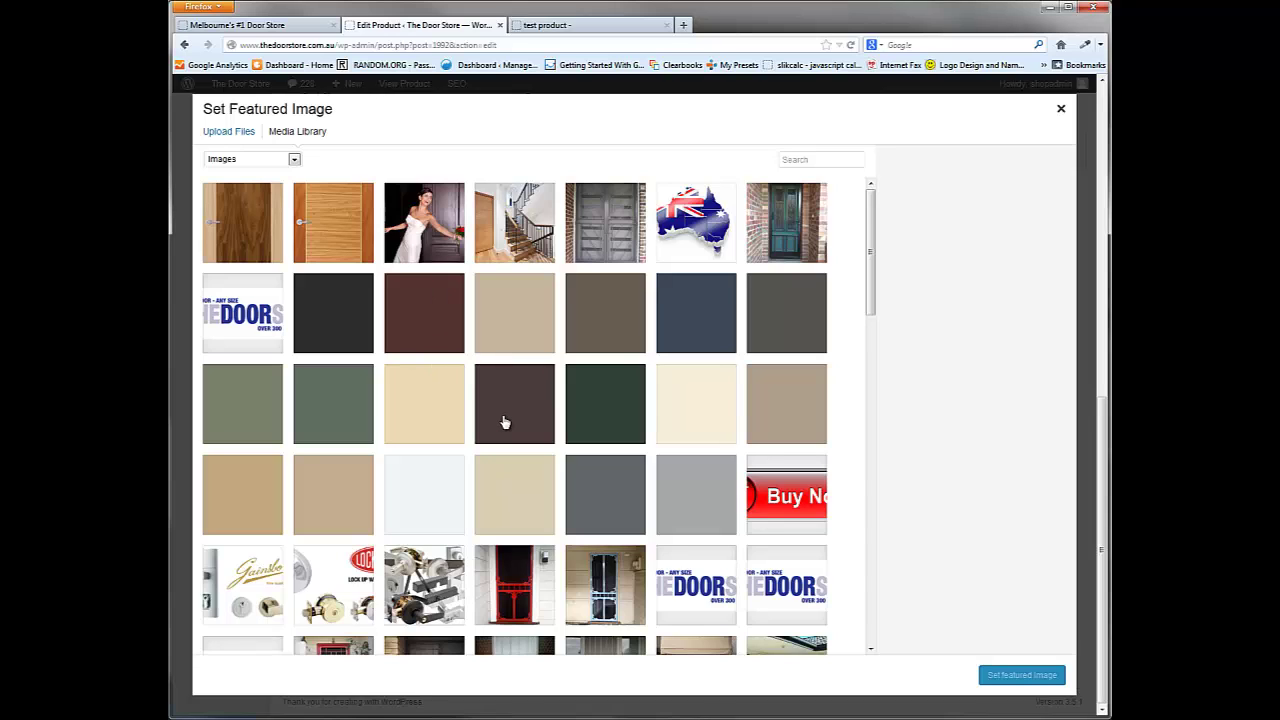
click(226, 134)
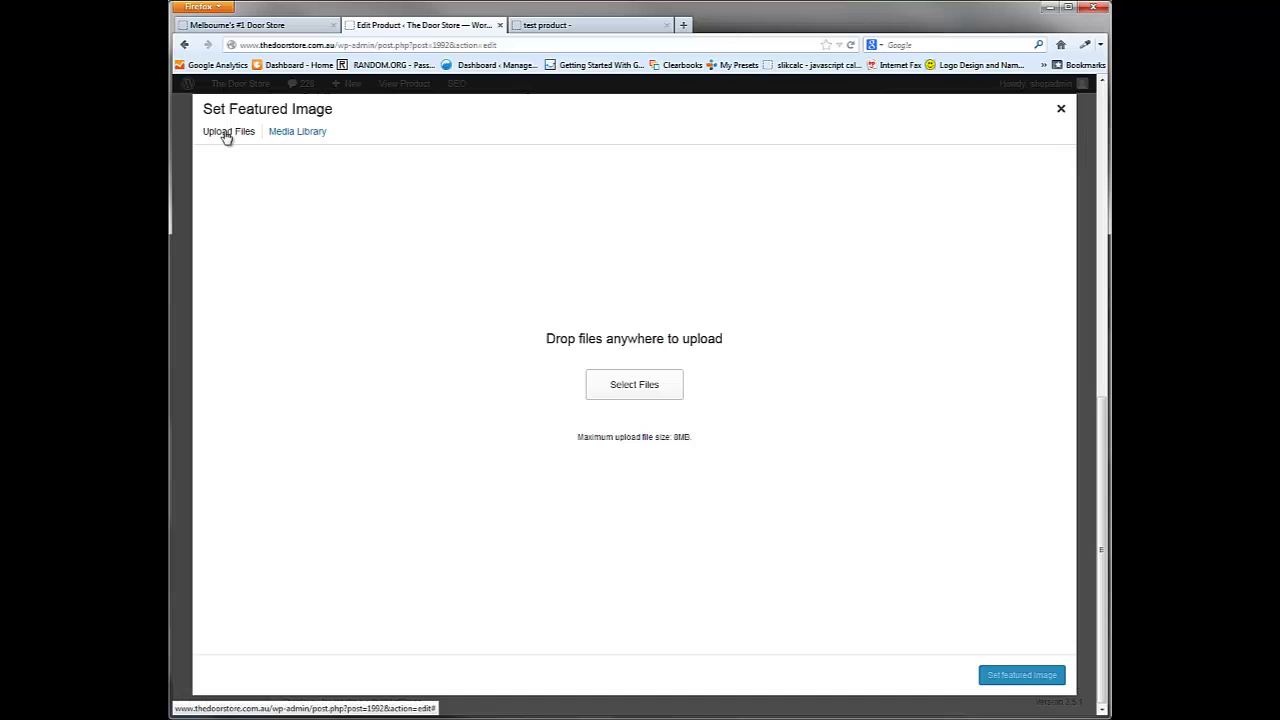
click(624, 392)
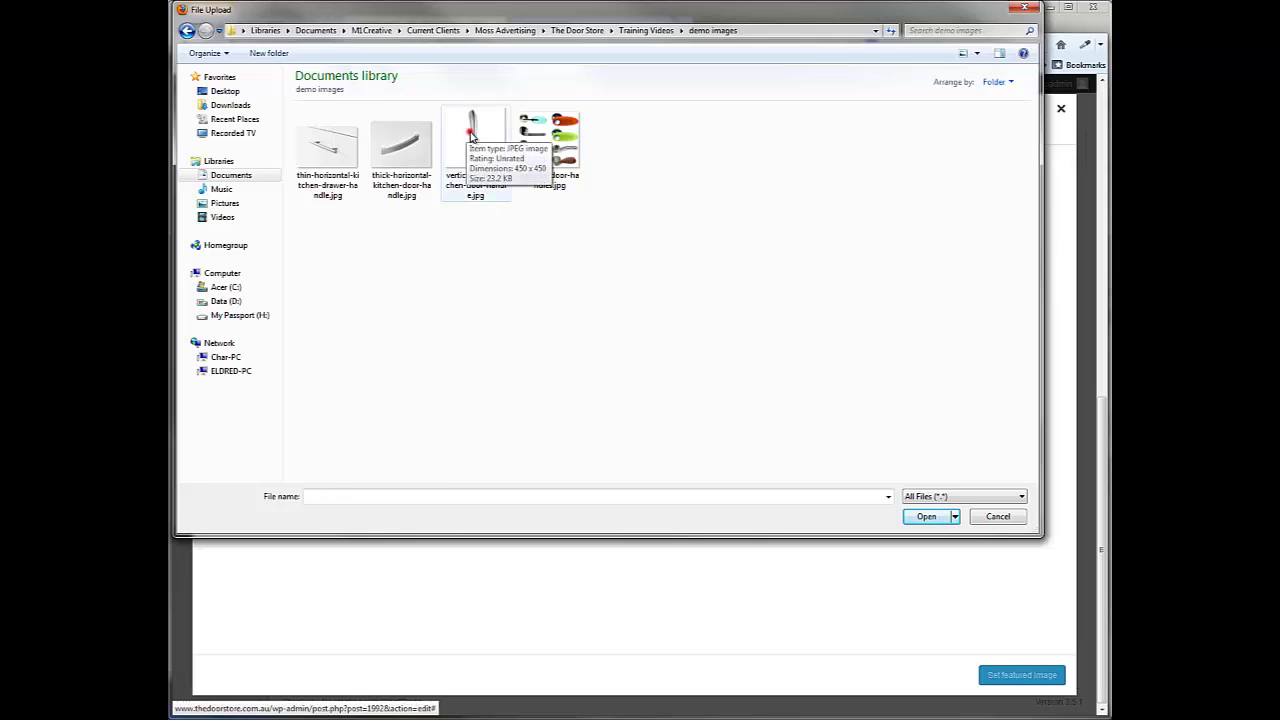
click(471, 135)
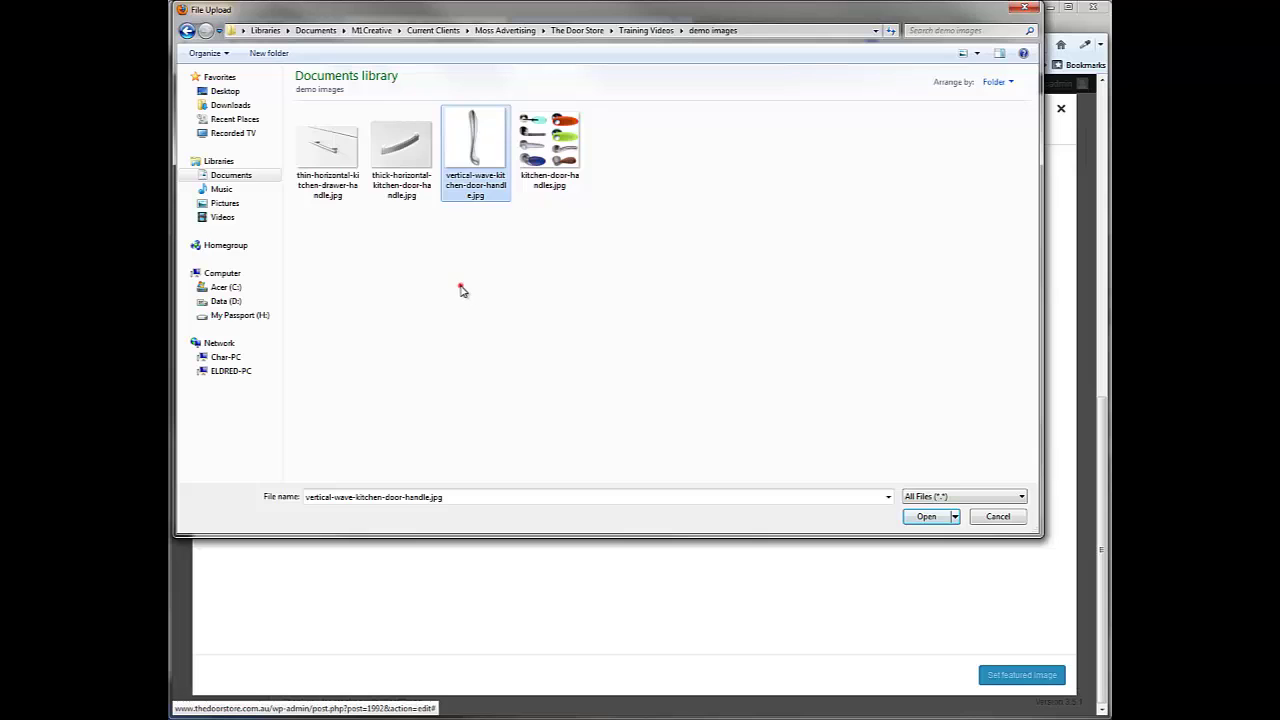
double_click(478, 139)
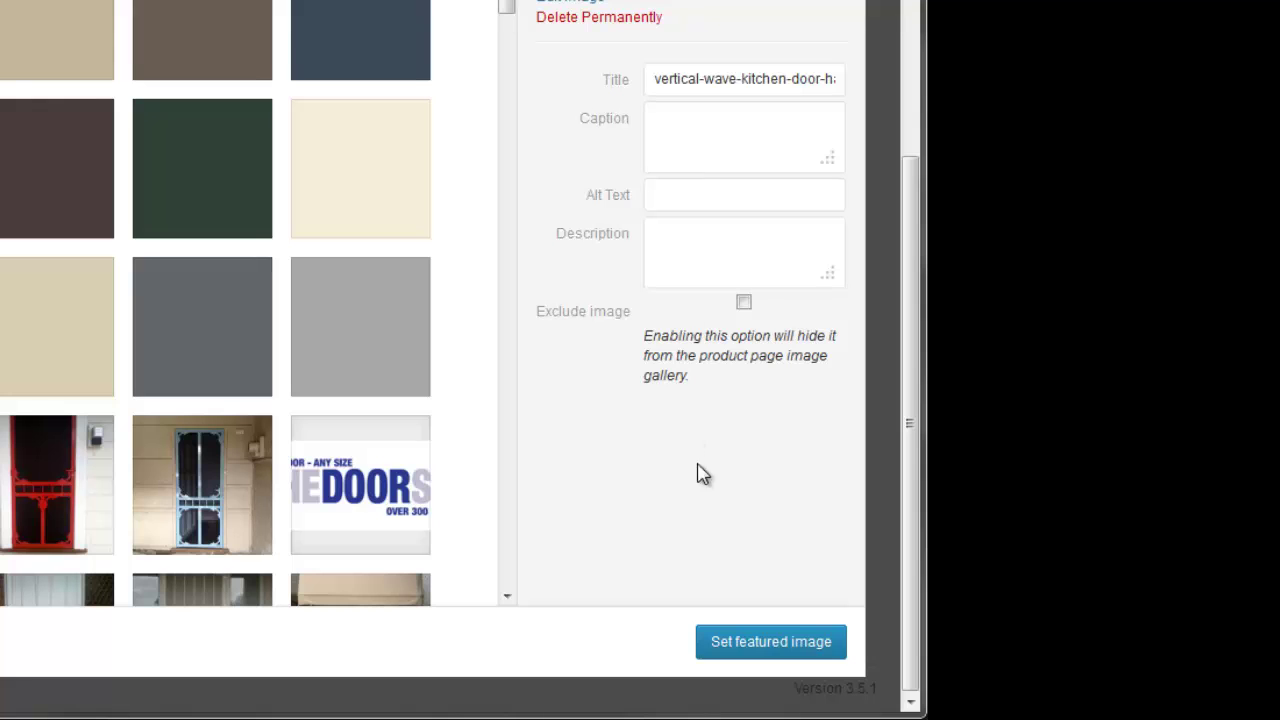
click(775, 650)
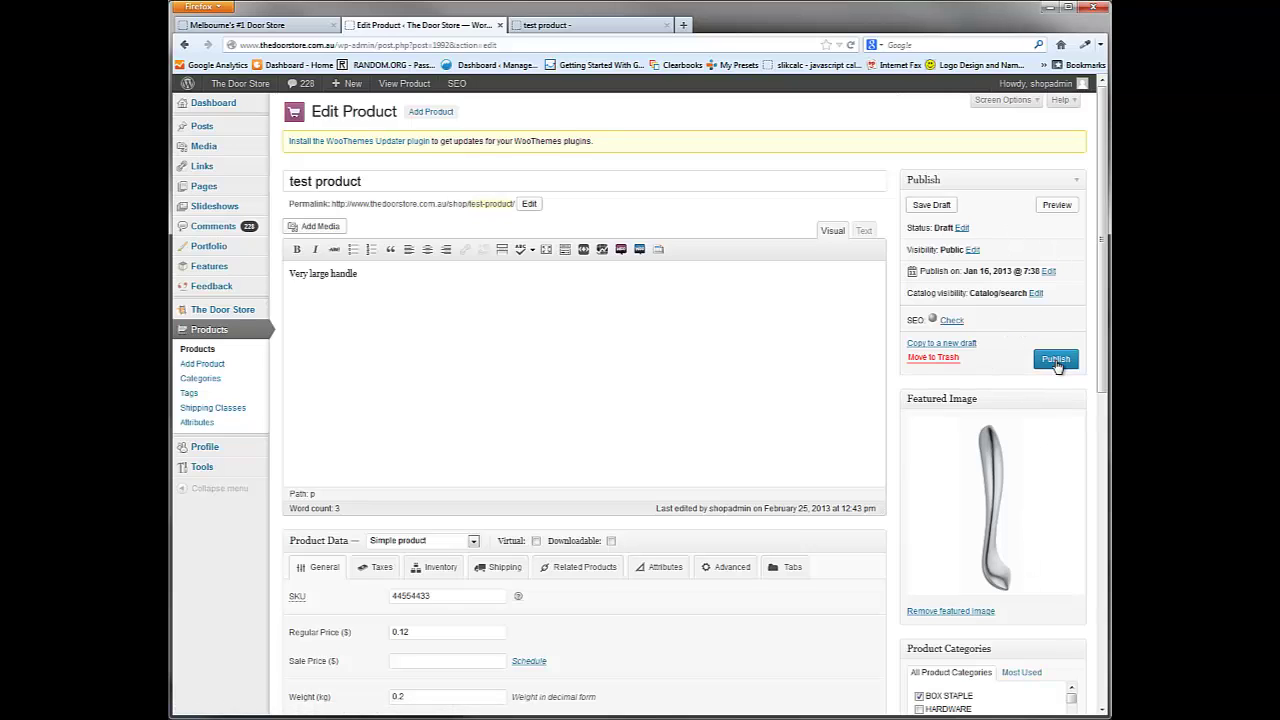
click(932, 205)
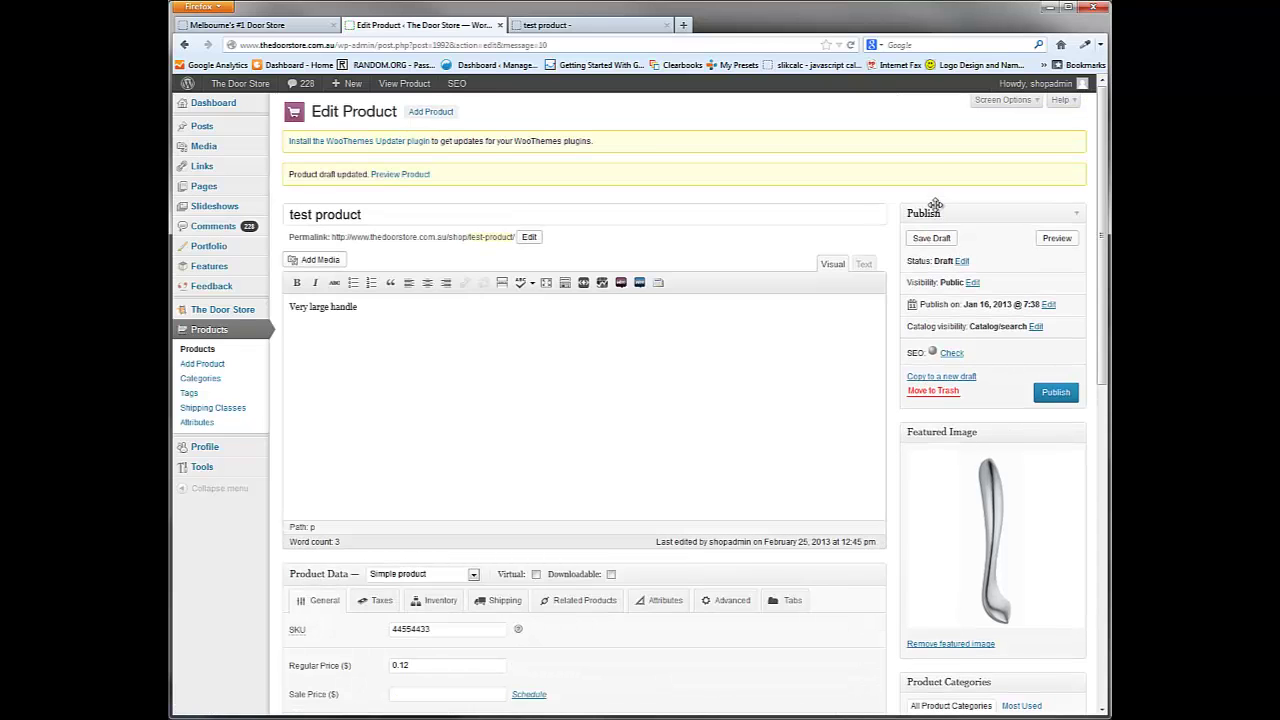
Reload the test product's preview page and check the enlarged view of its main image
click(597, 29)
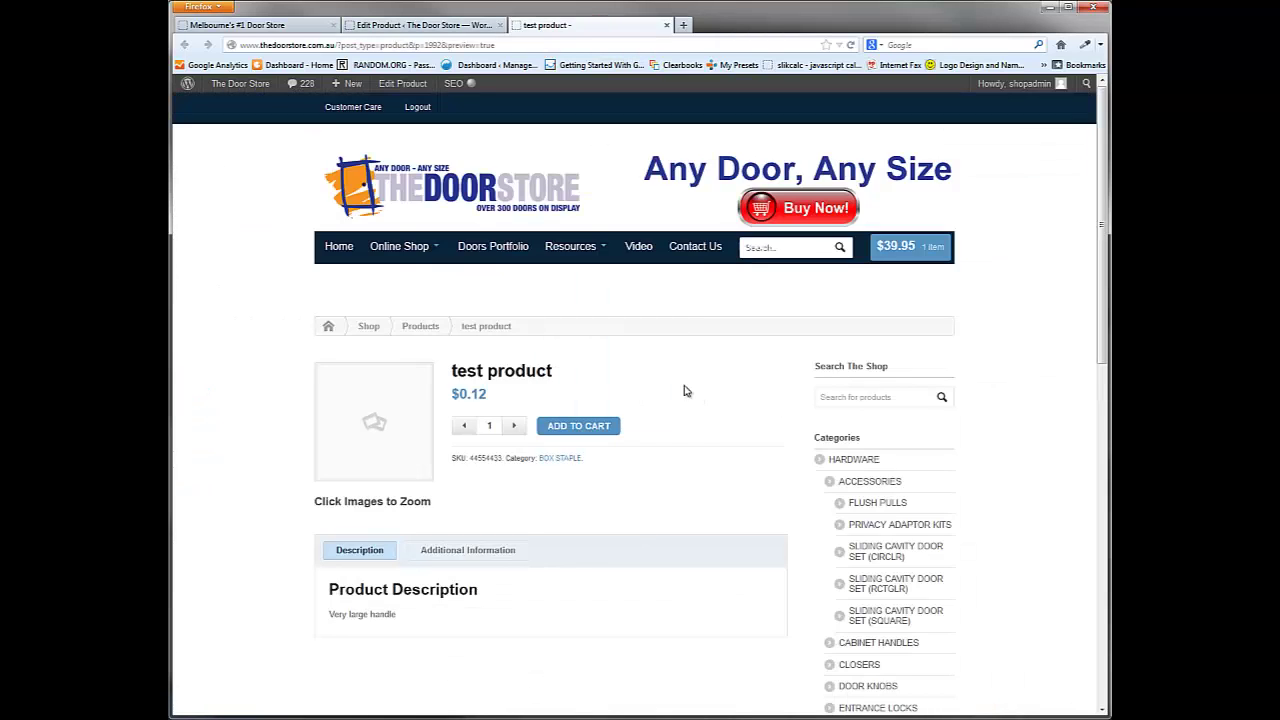
click(851, 46)
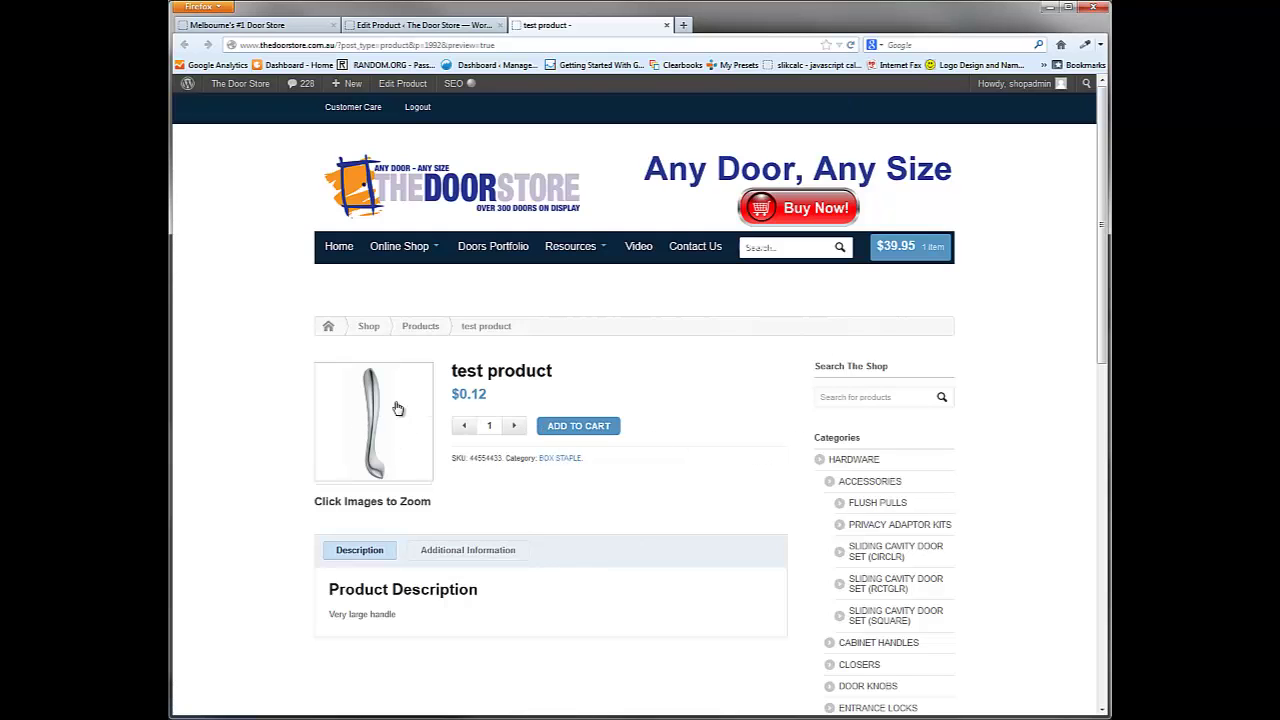
click(370, 423)
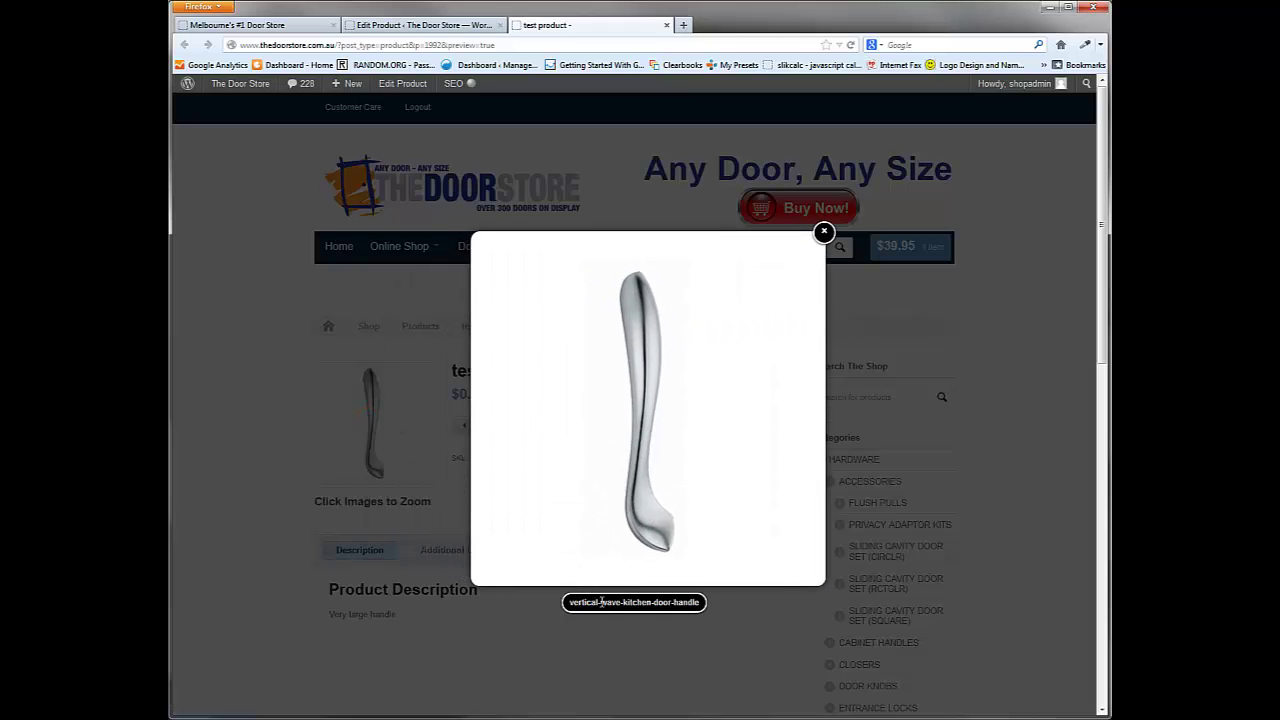
click(824, 232)
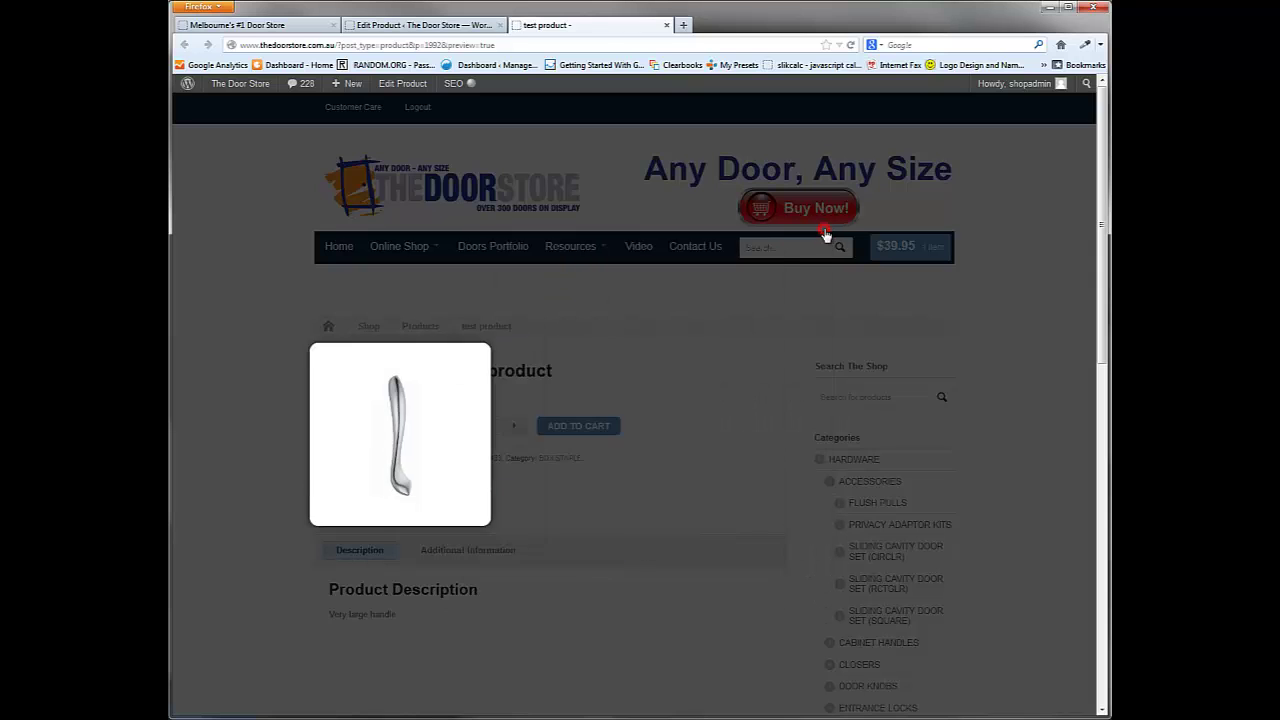
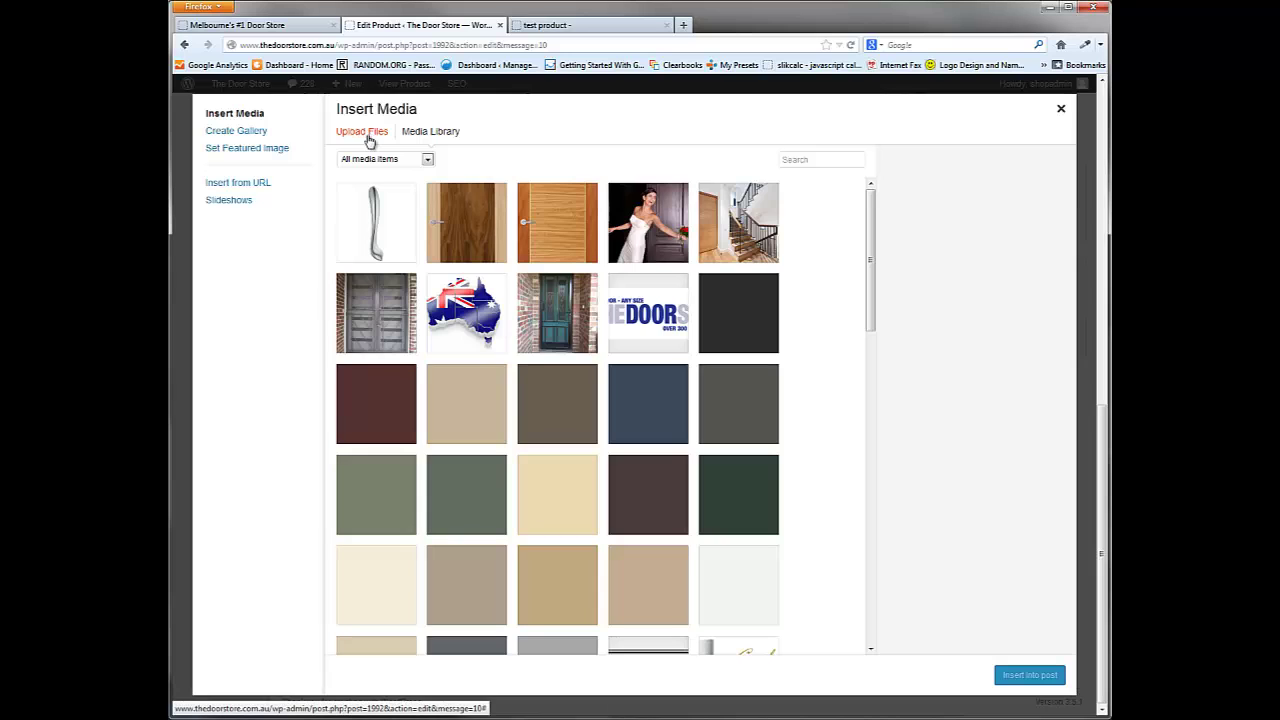
Upload thin-horizontal-kitchen-drawer-handle.jpg and thick-horizontal-kitchen-door-handle.jpg together to the test product's media
click(369, 134)
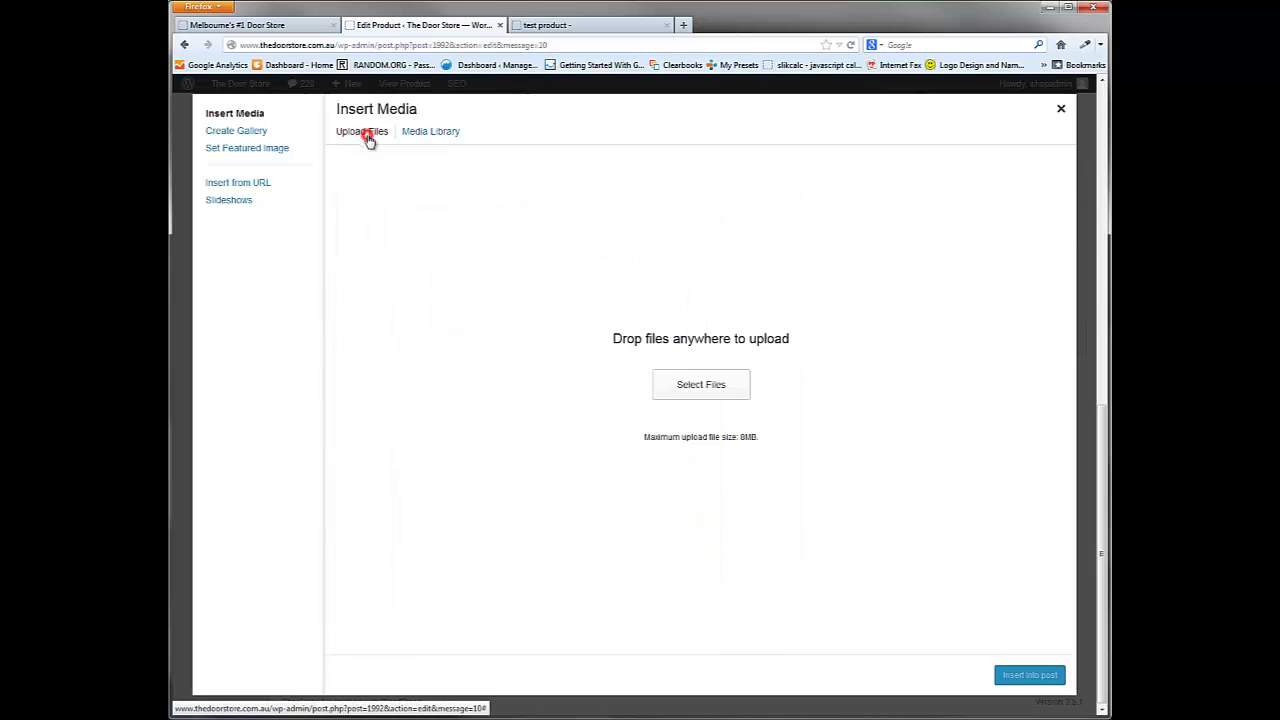
click(694, 388)
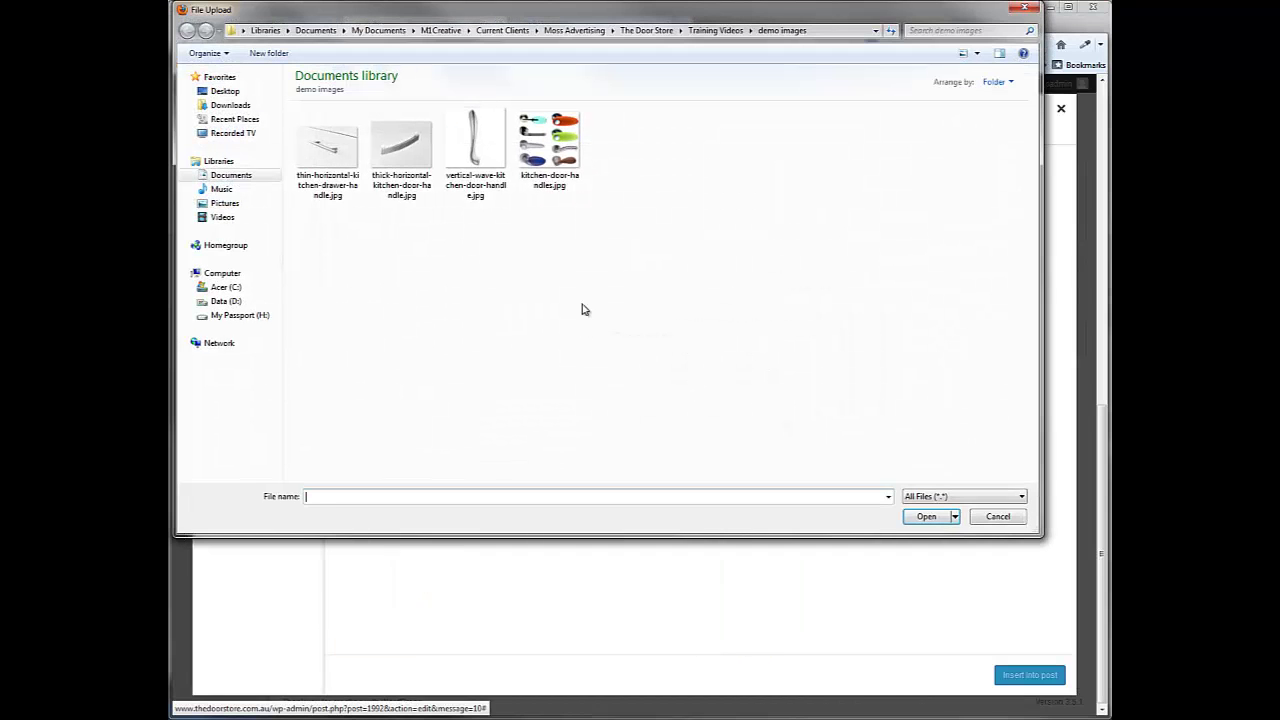
click(330, 151)
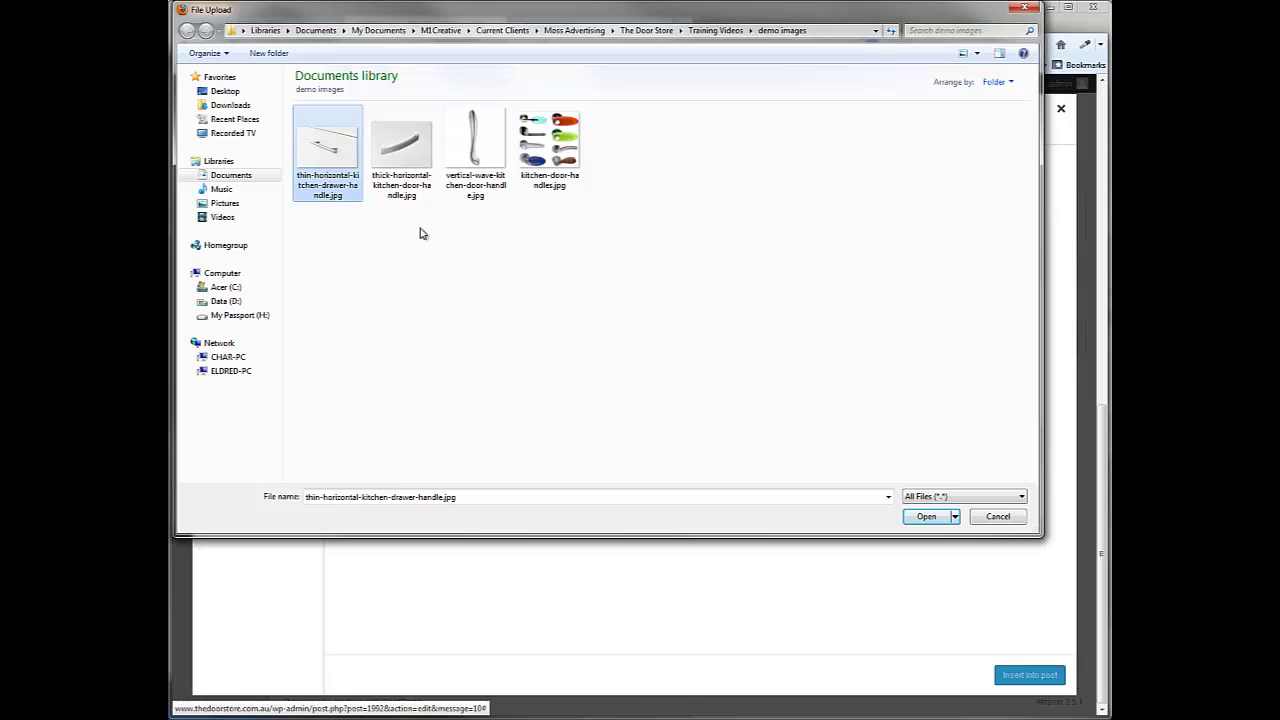
ctrl+click(408, 143)
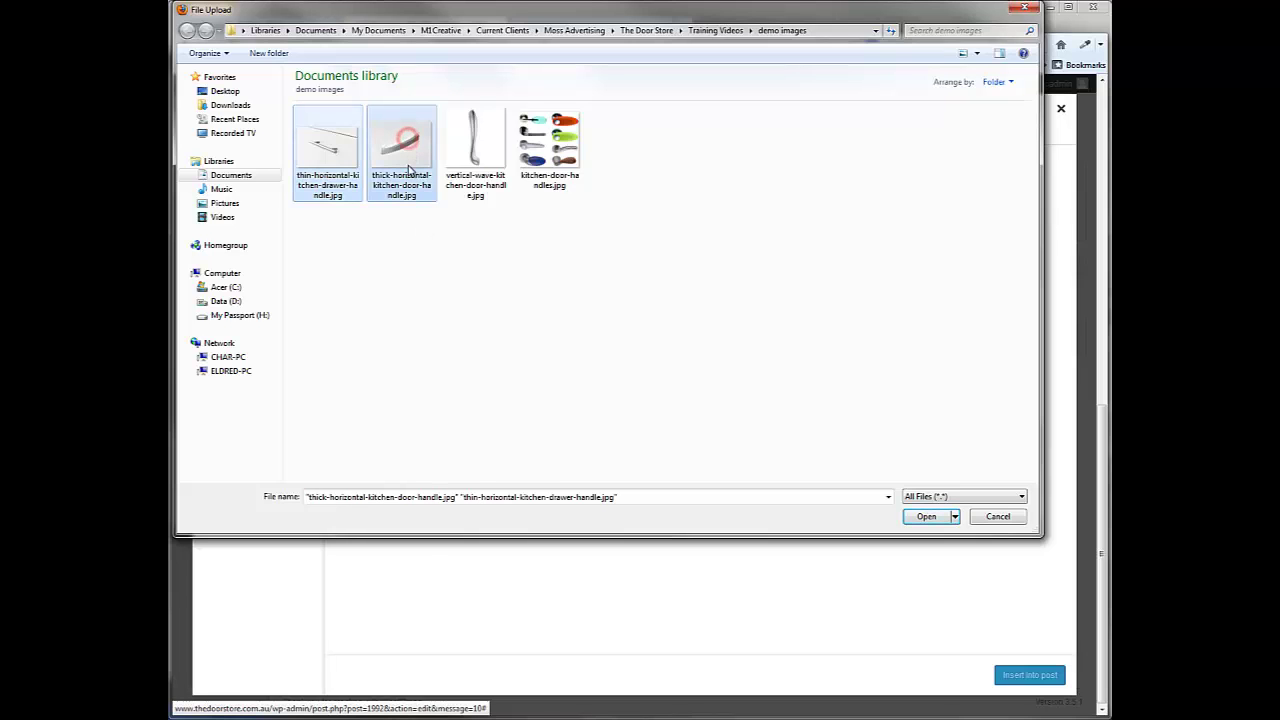
click(927, 518)
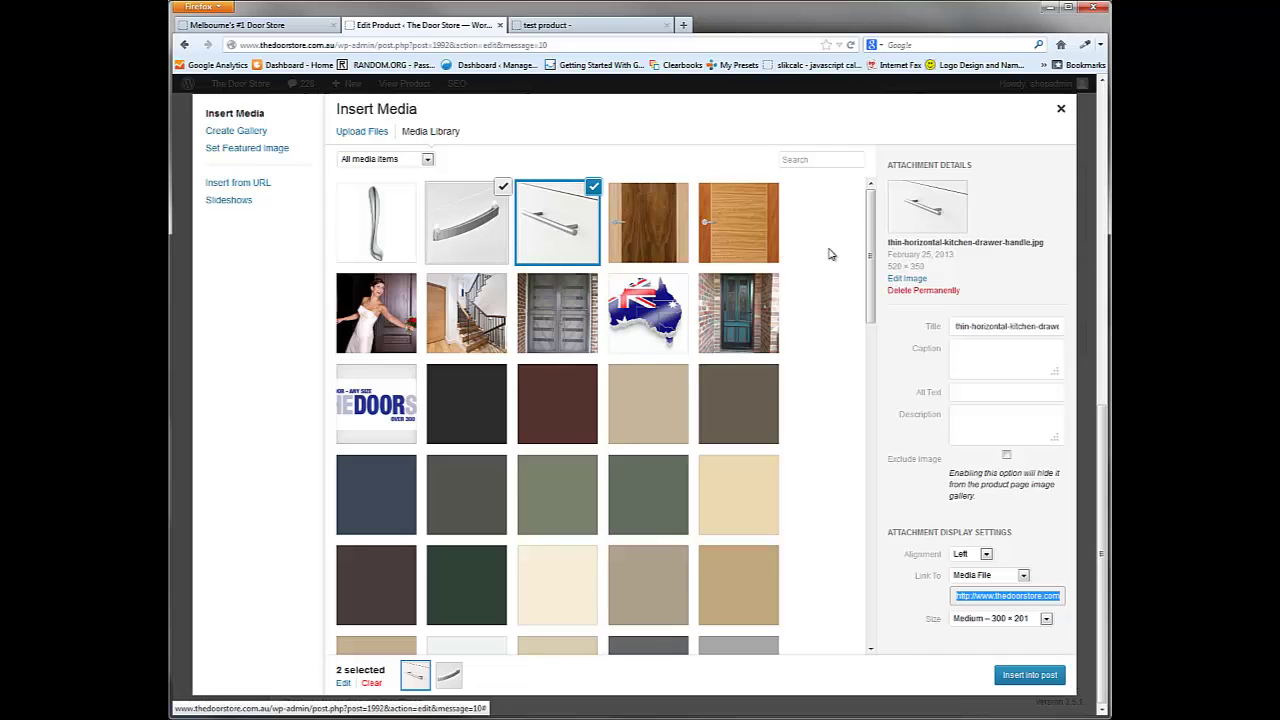
Save the product draft without inserting the uploaded images into the description, and reload the product preview
click(1062, 110)
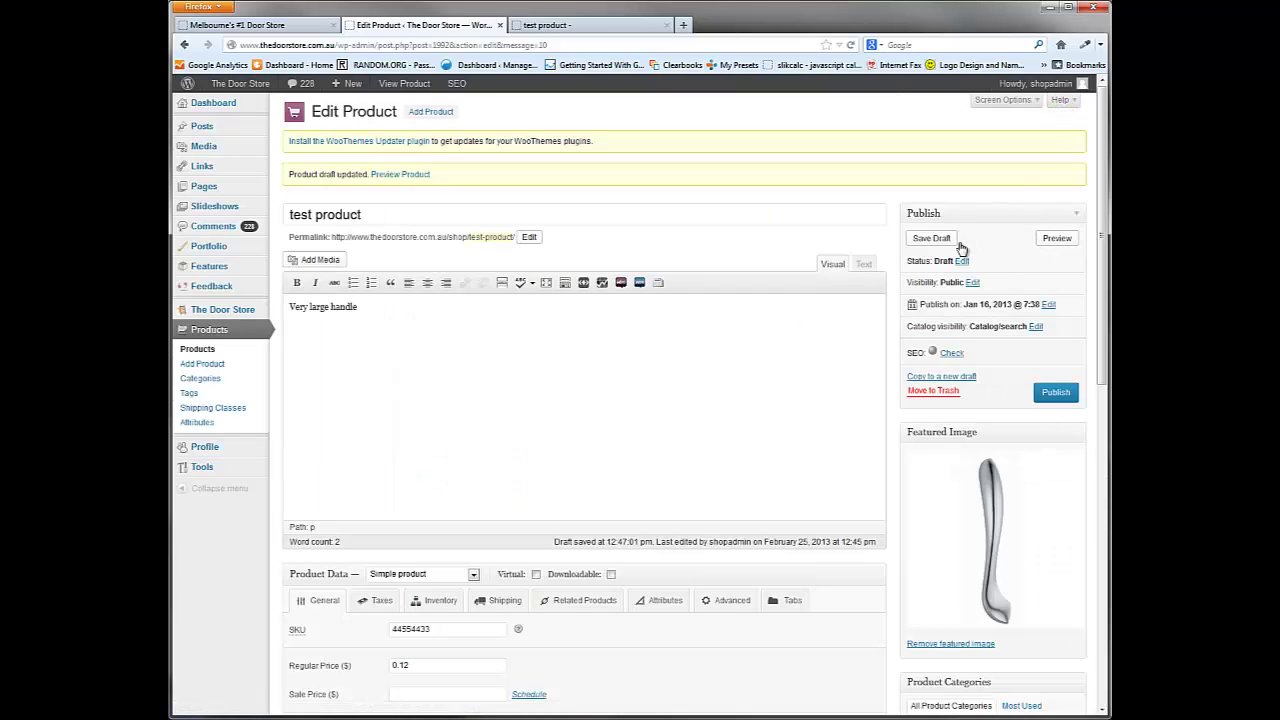
click(932, 239)
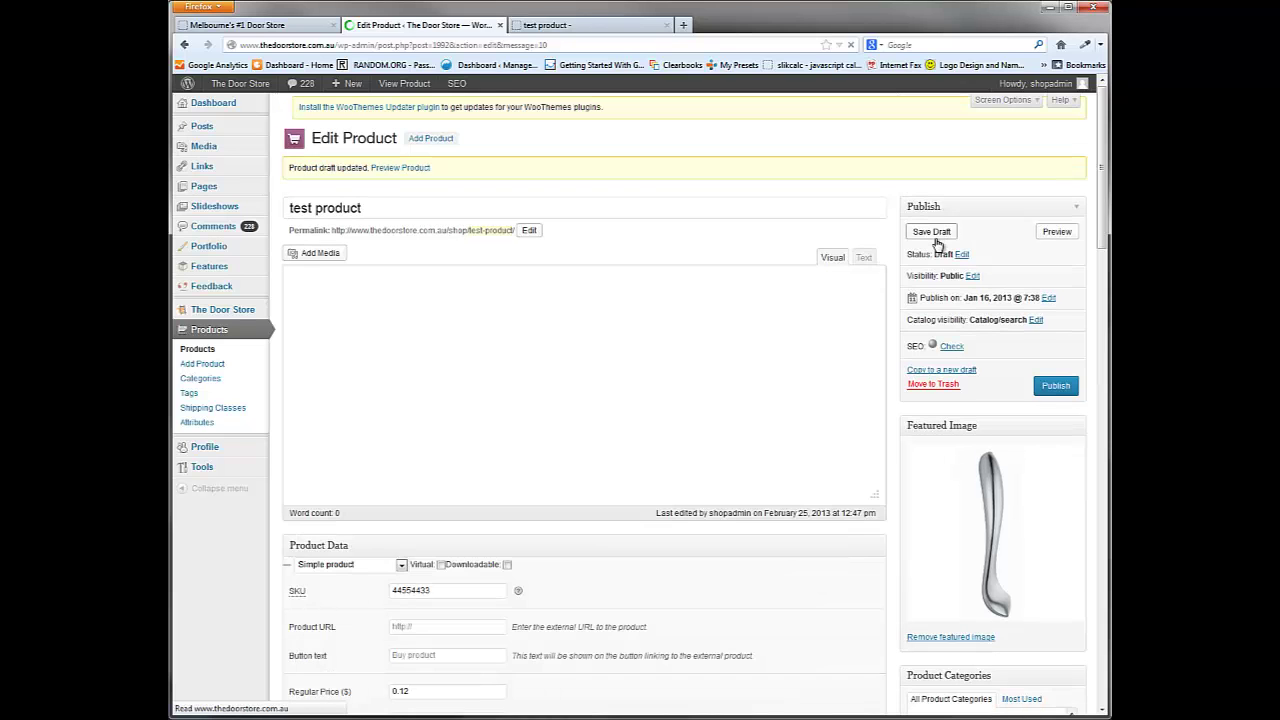
click(608, 25)
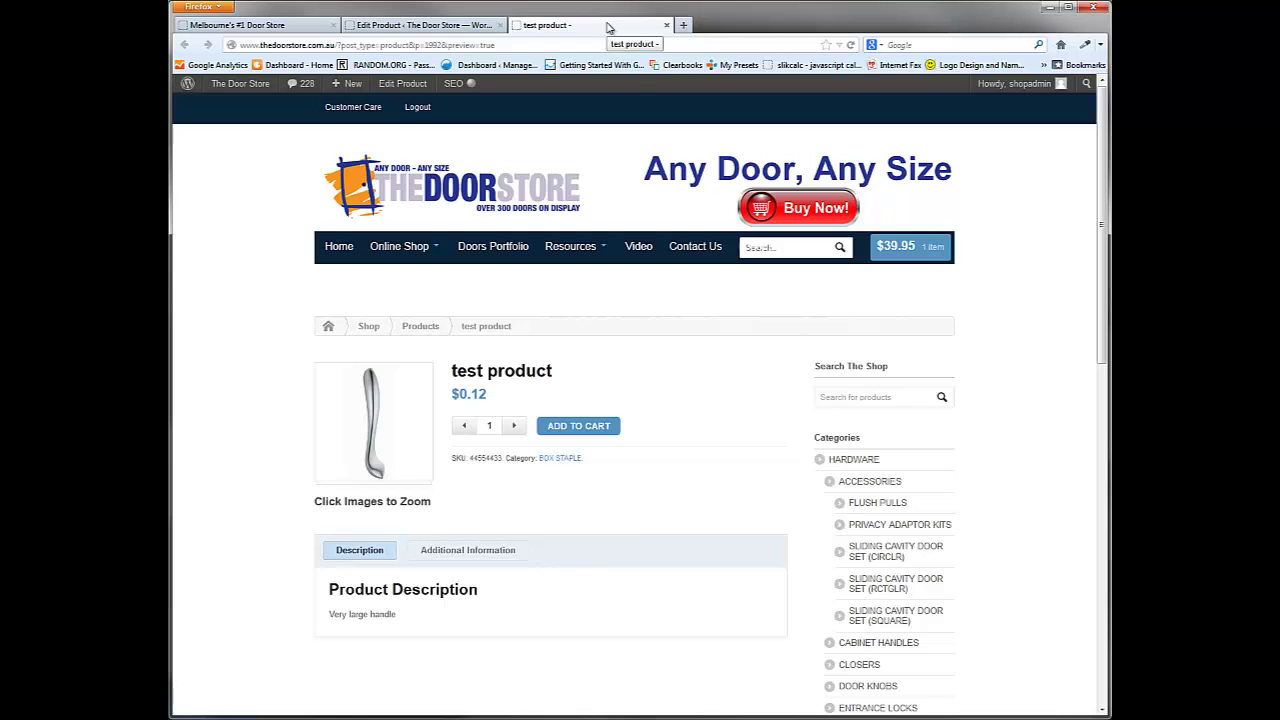
click(850, 45)
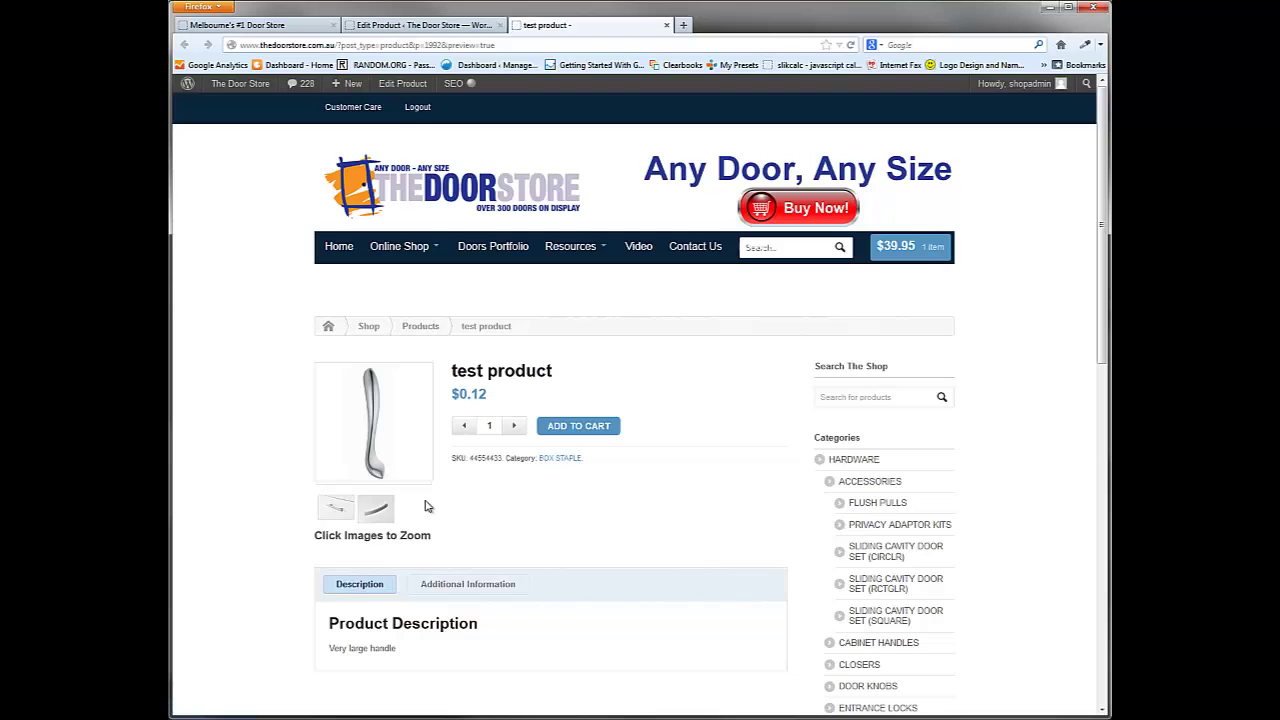
Browse the enlarged gallery images of the test product in the preview and close the enlarged view
click(337, 511)
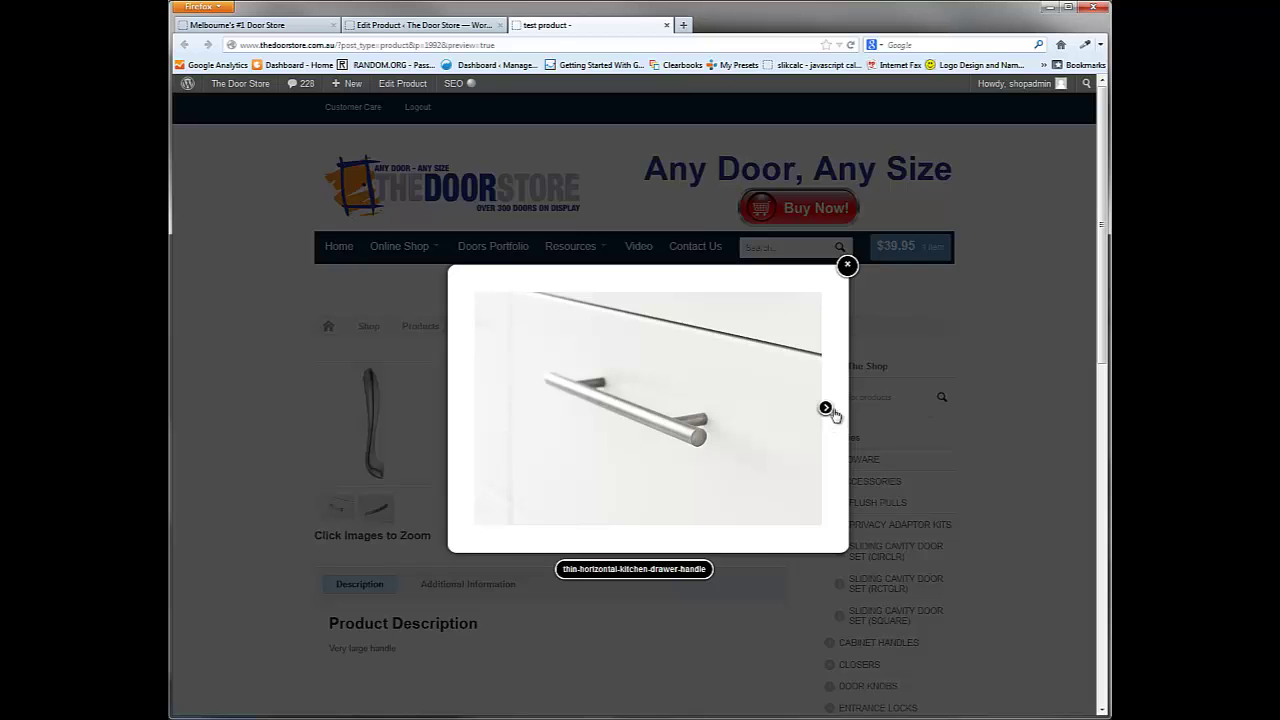
click(828, 410)
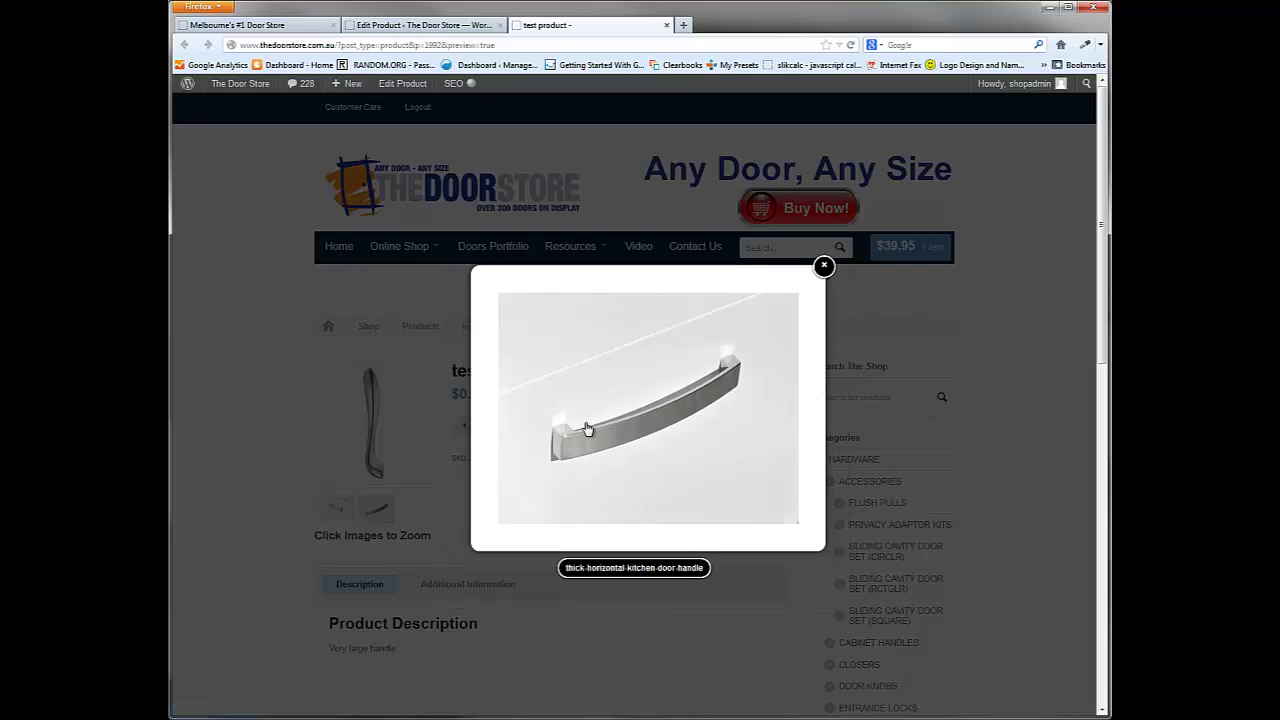
click(494, 411)
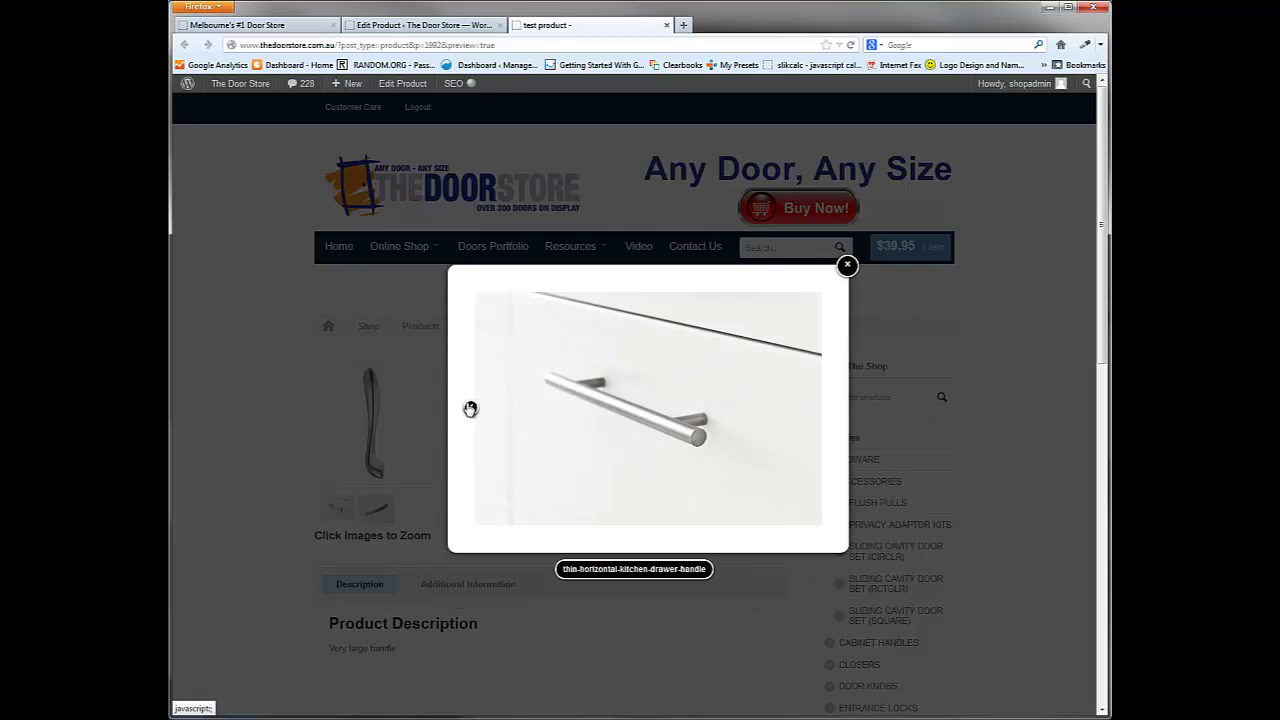
click(470, 409)
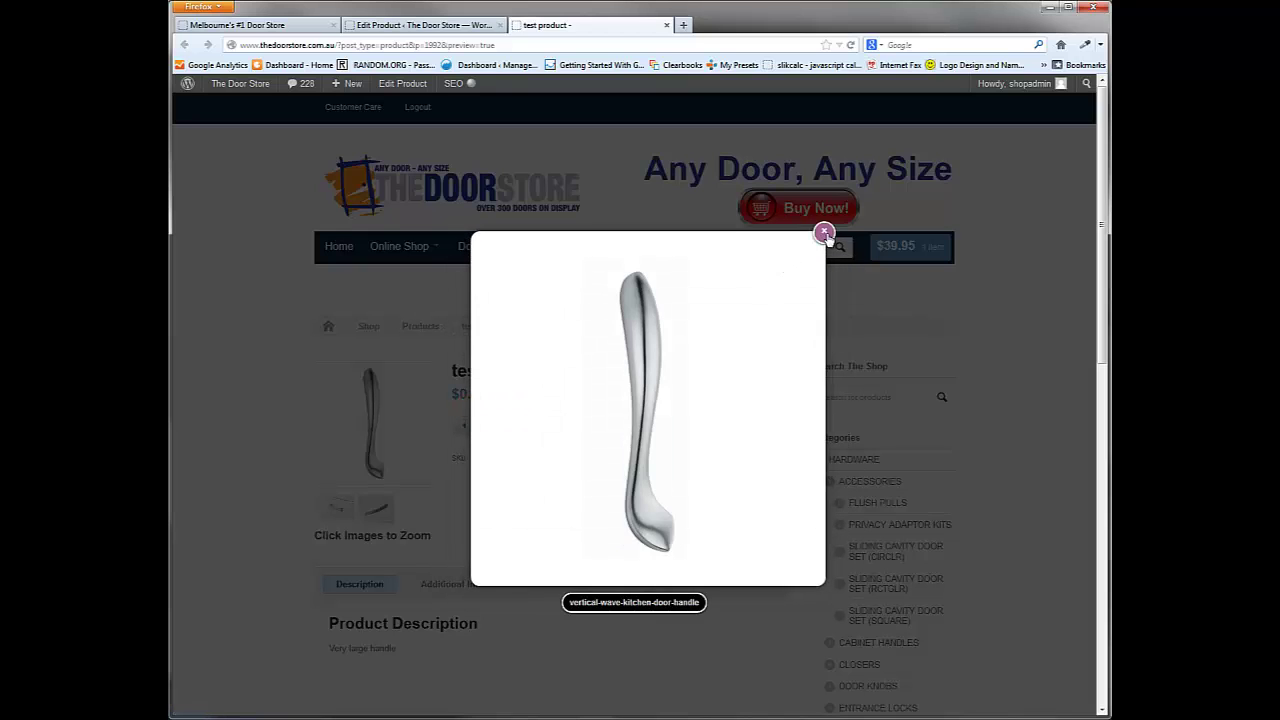
click(745, 662)
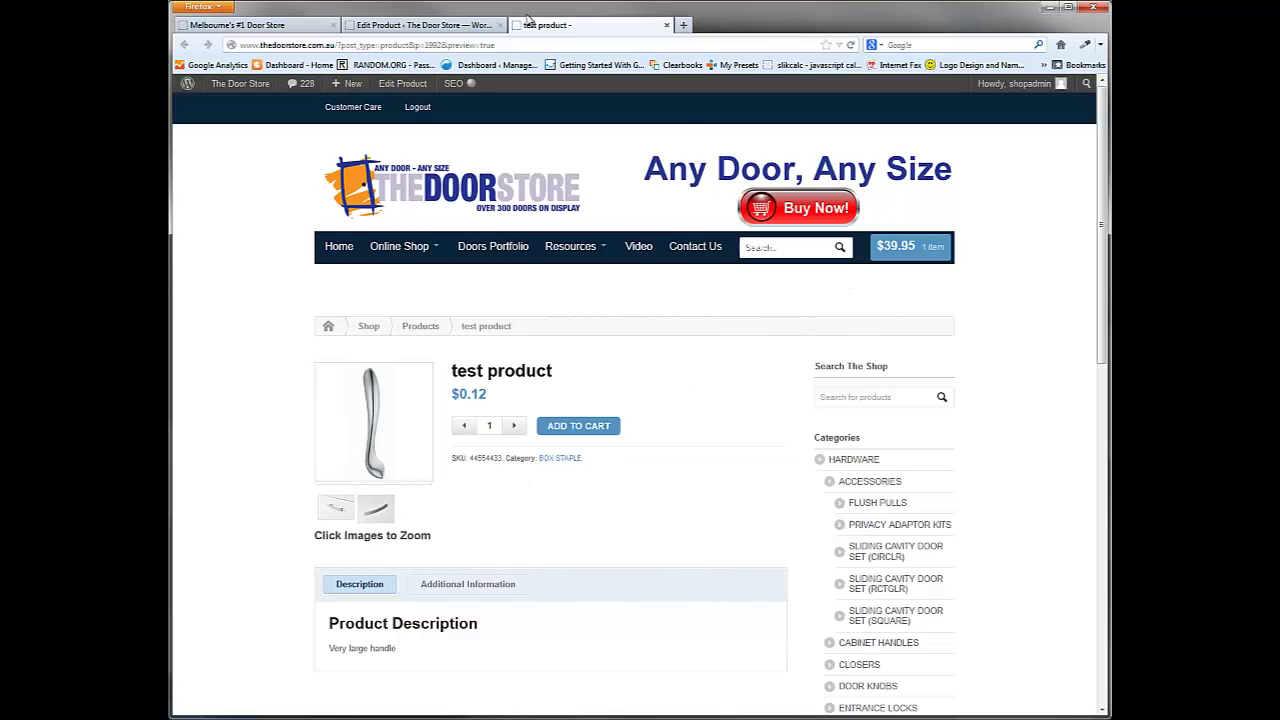
Return to editing the test product and filter its media library to items uploaded to this post
click(431, 27)
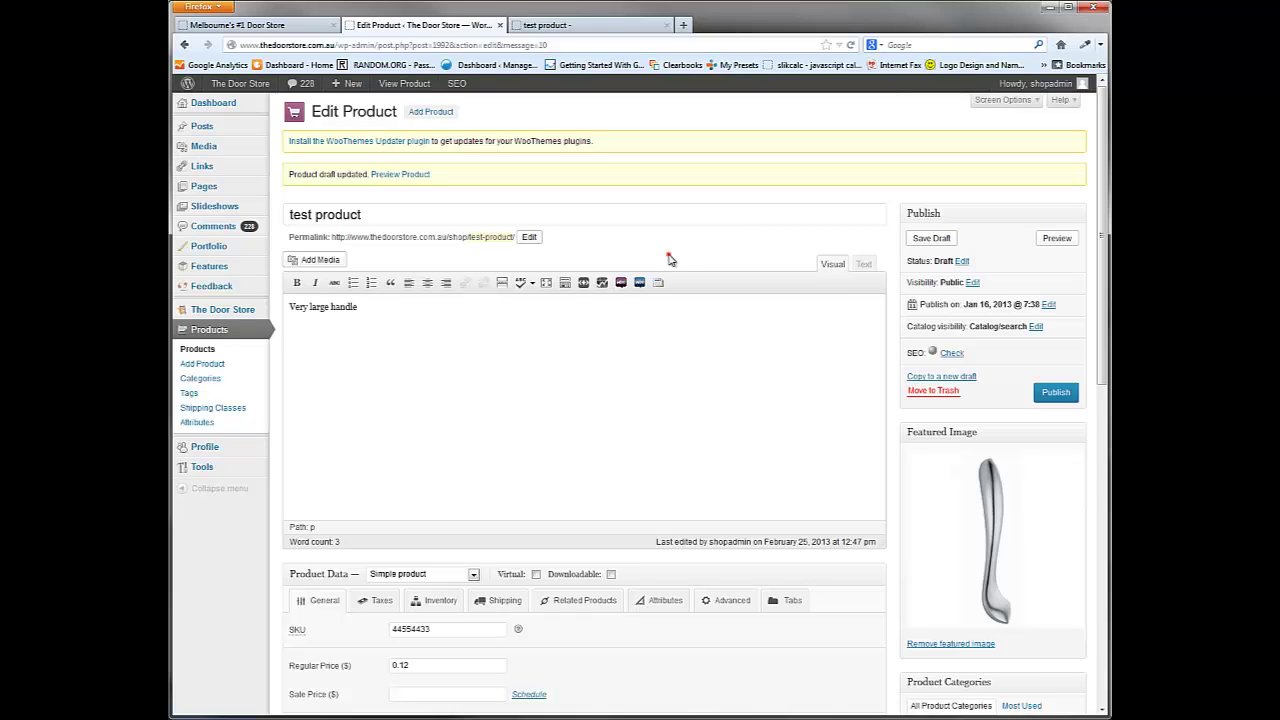
click(556, 349)
click(652, 251)
click(322, 261)
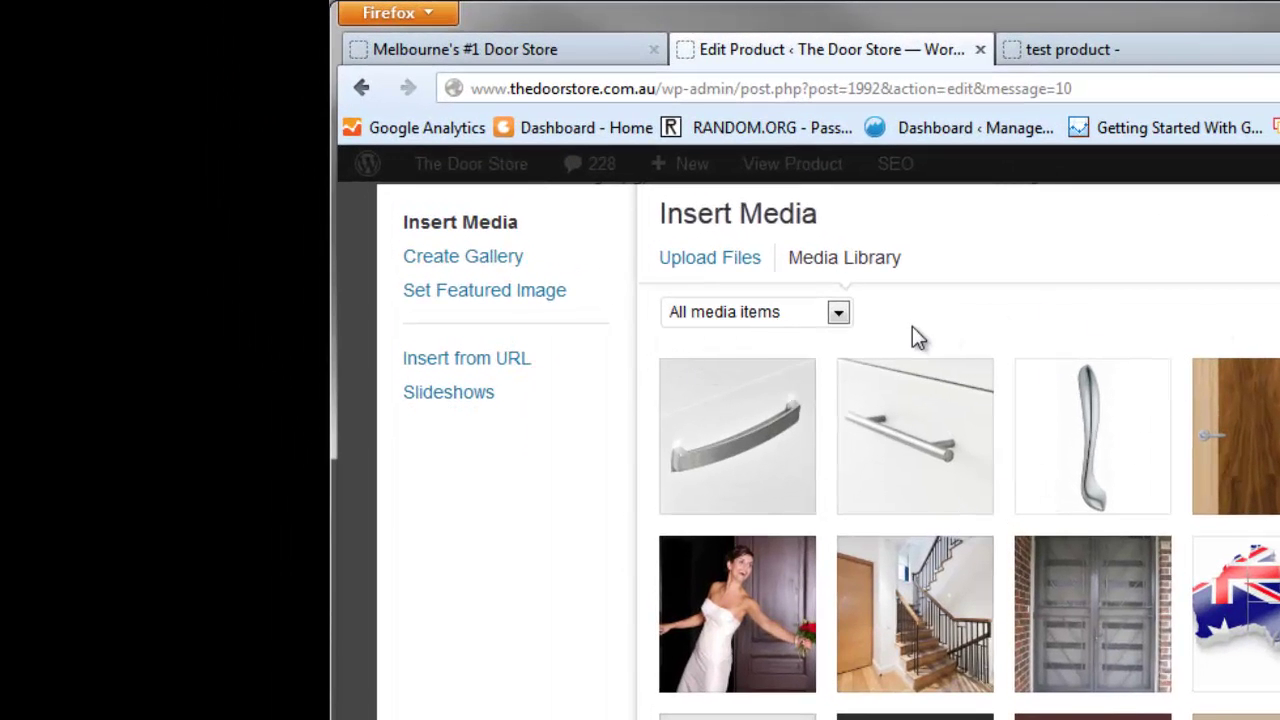
click(838, 314)
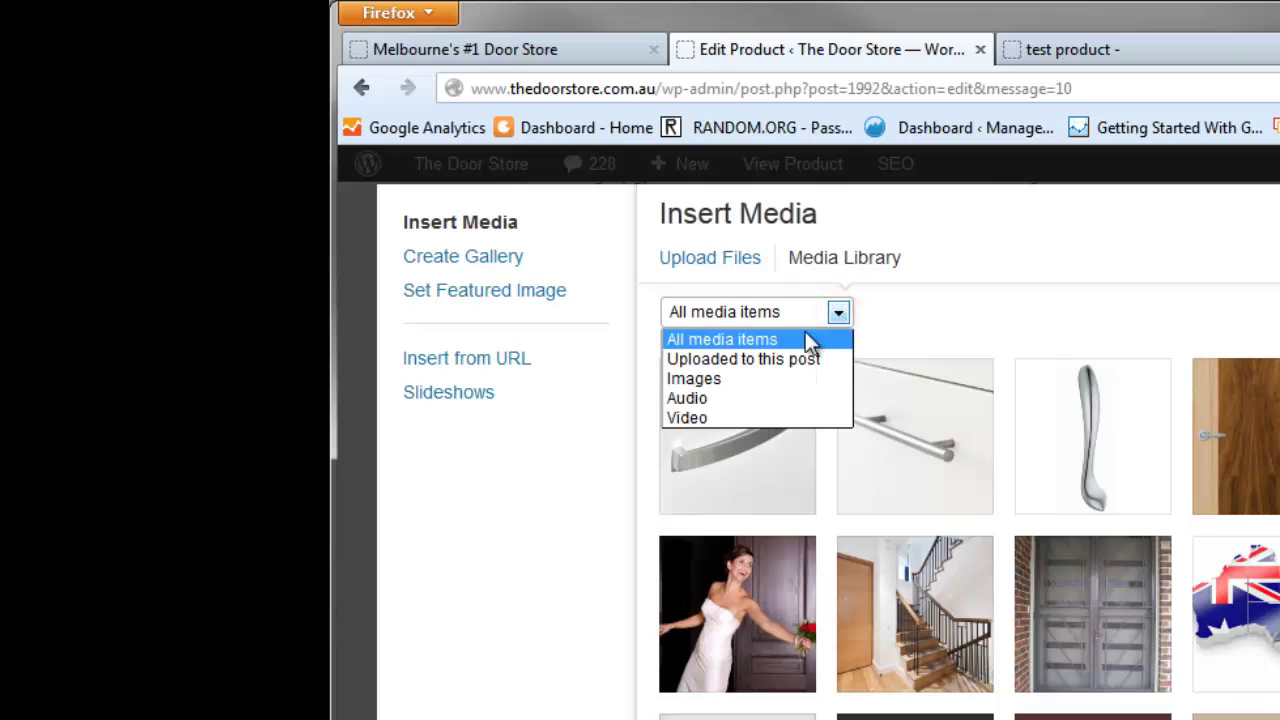
click(767, 362)
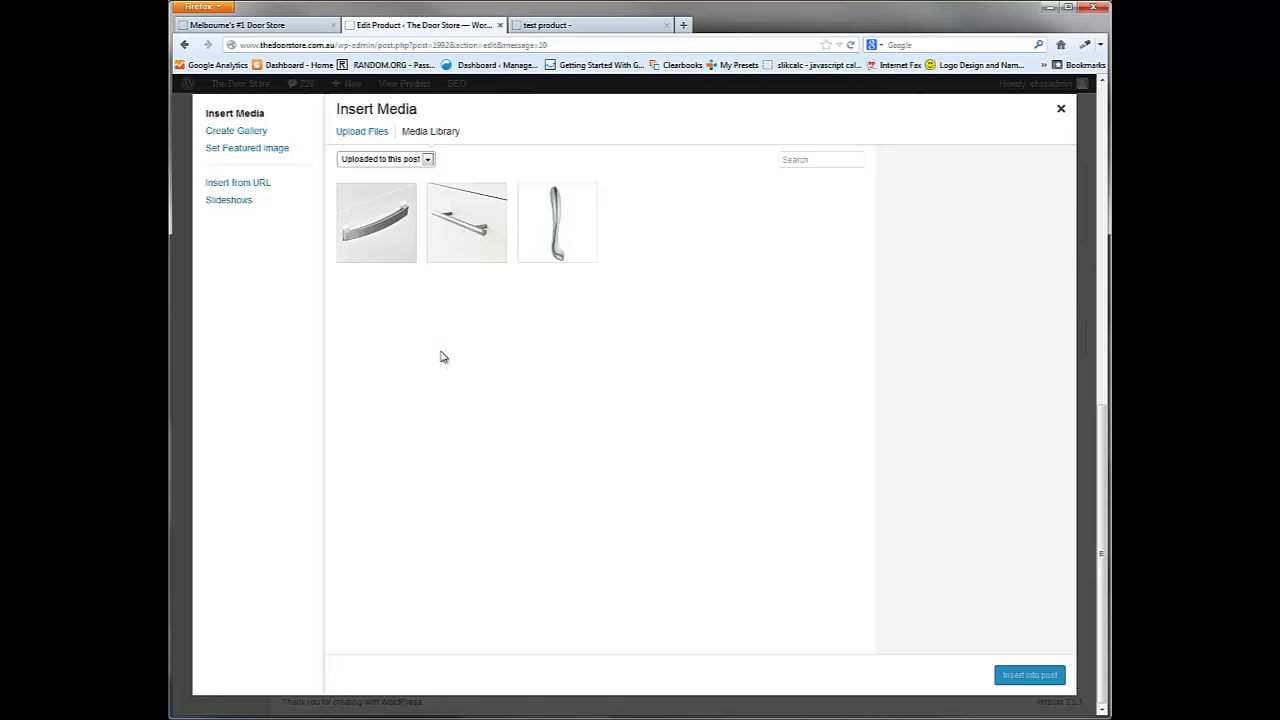
Exclude thick-horizontal-kitchen-door-handle.jpg from the product page image gallery and leave the media library
click(374, 229)
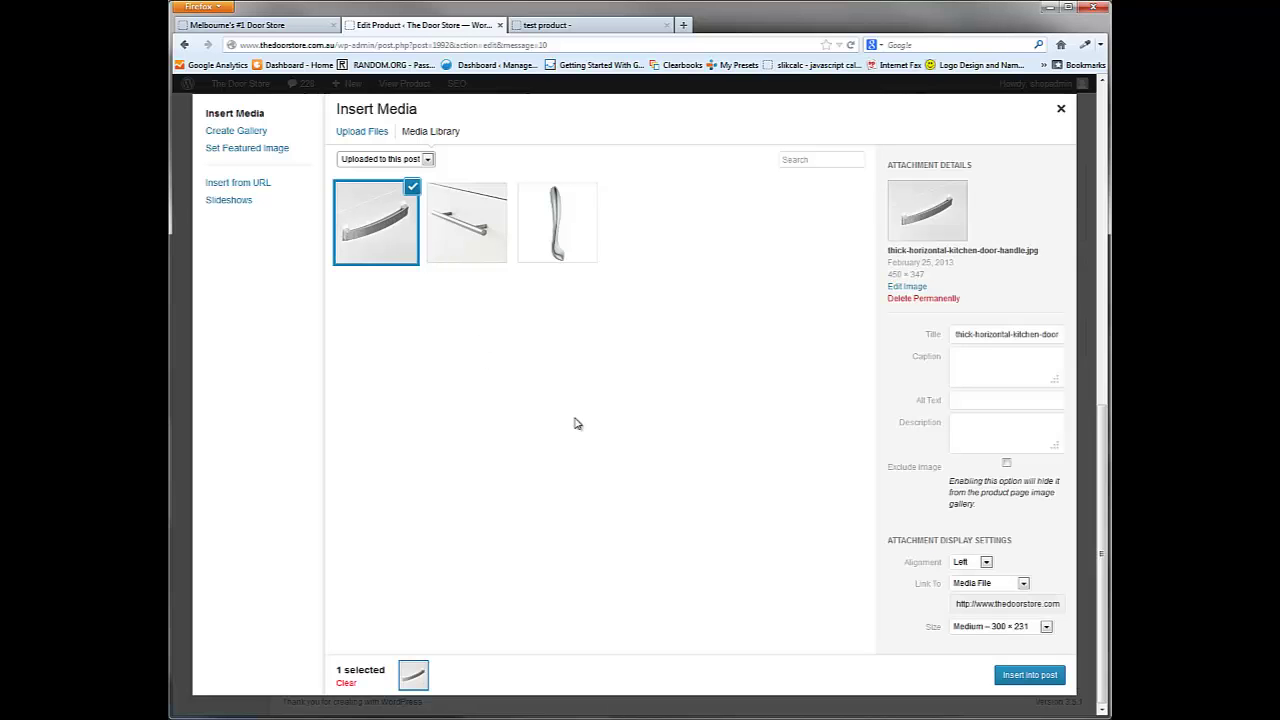
click(1007, 465)
click(1062, 108)
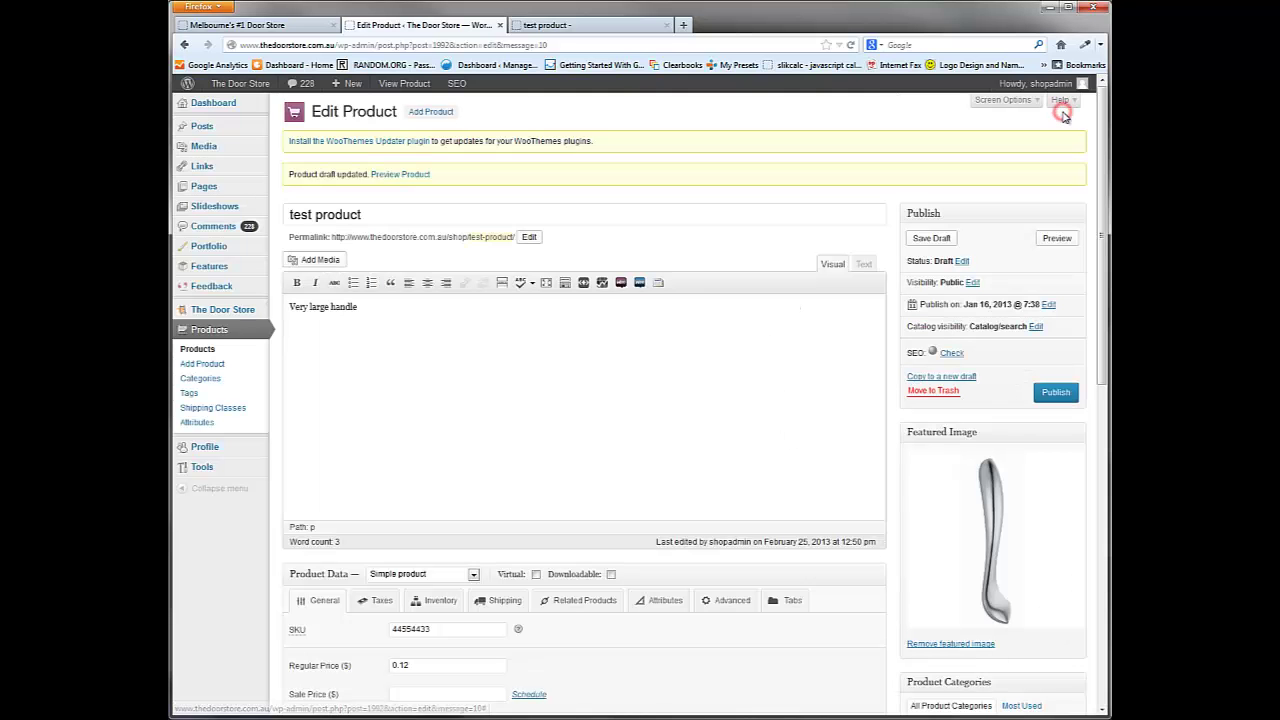
Save the product draft and reload the preview to check the gallery thumbnails and the description area
click(933, 240)
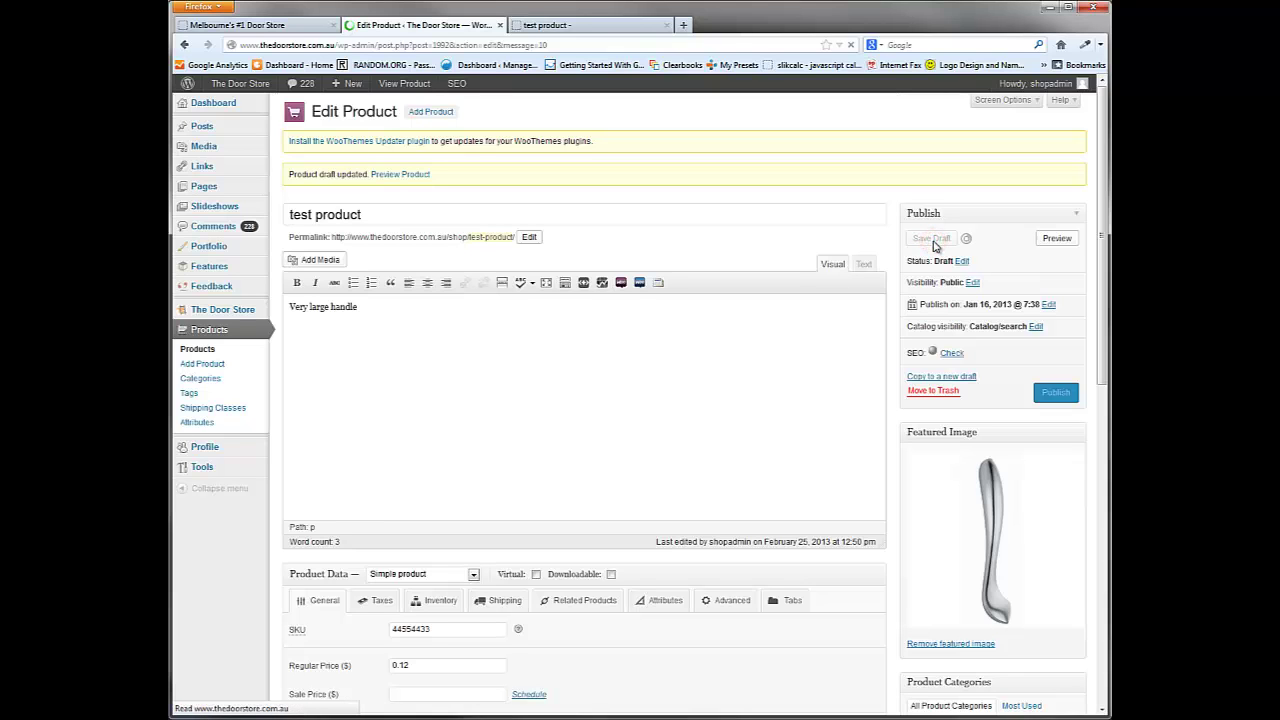
click(596, 30)
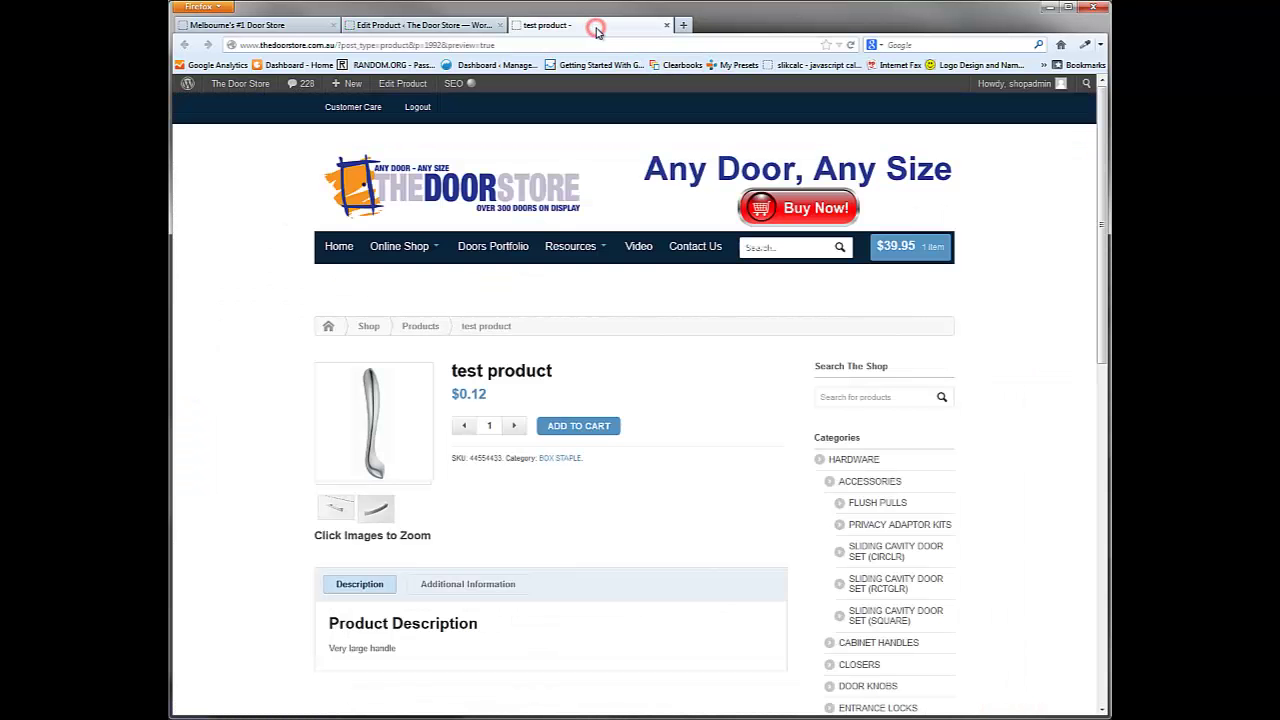
key(F5)
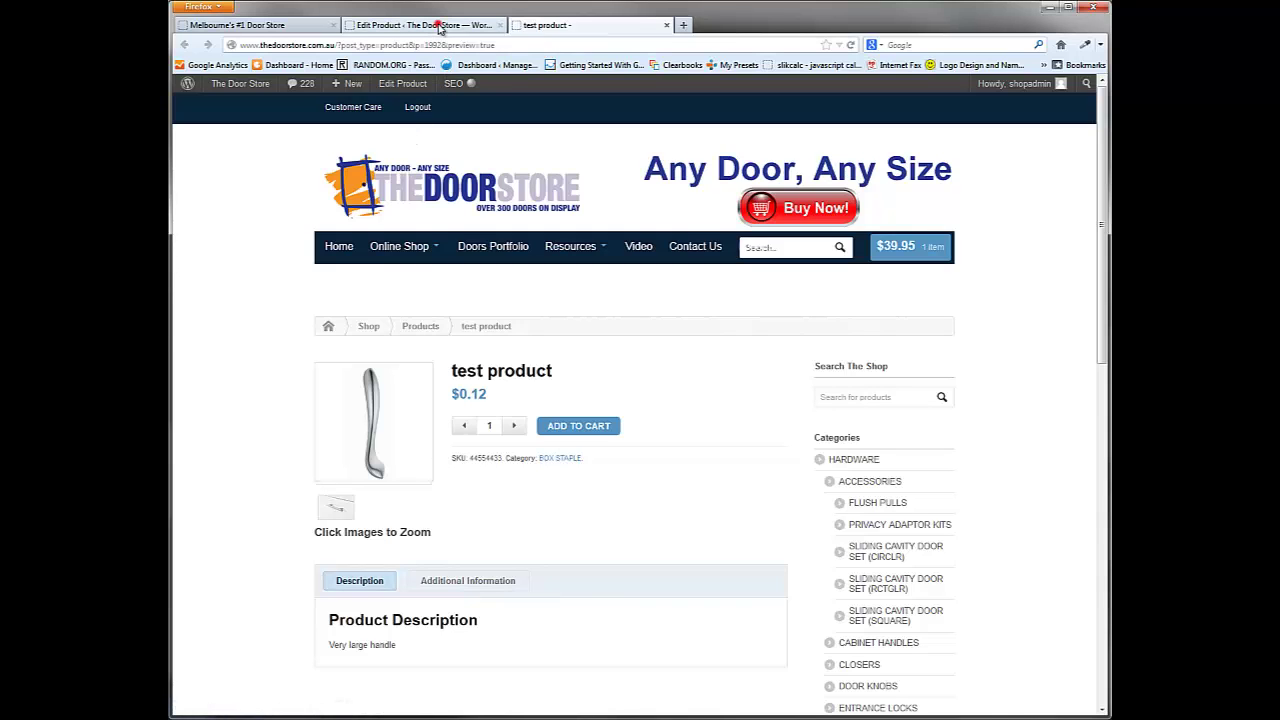
click(438, 25)
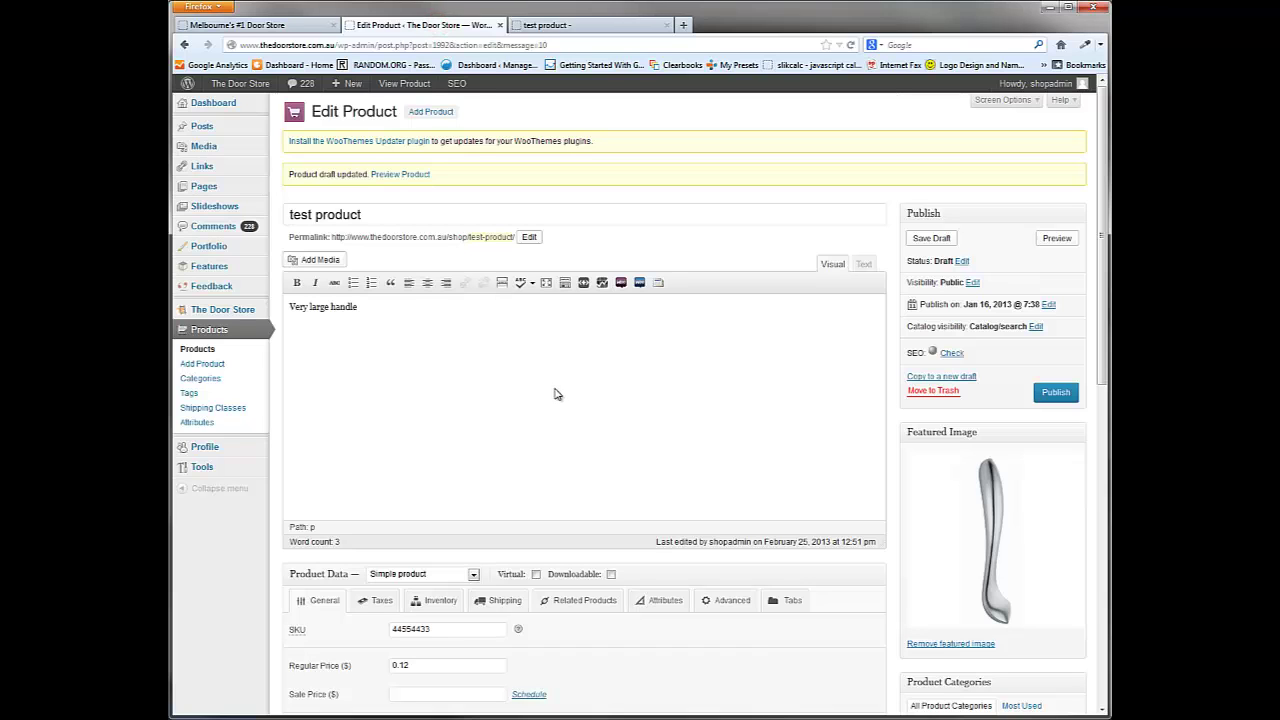
click(595, 25)
scroll(351, 502, down, 2)
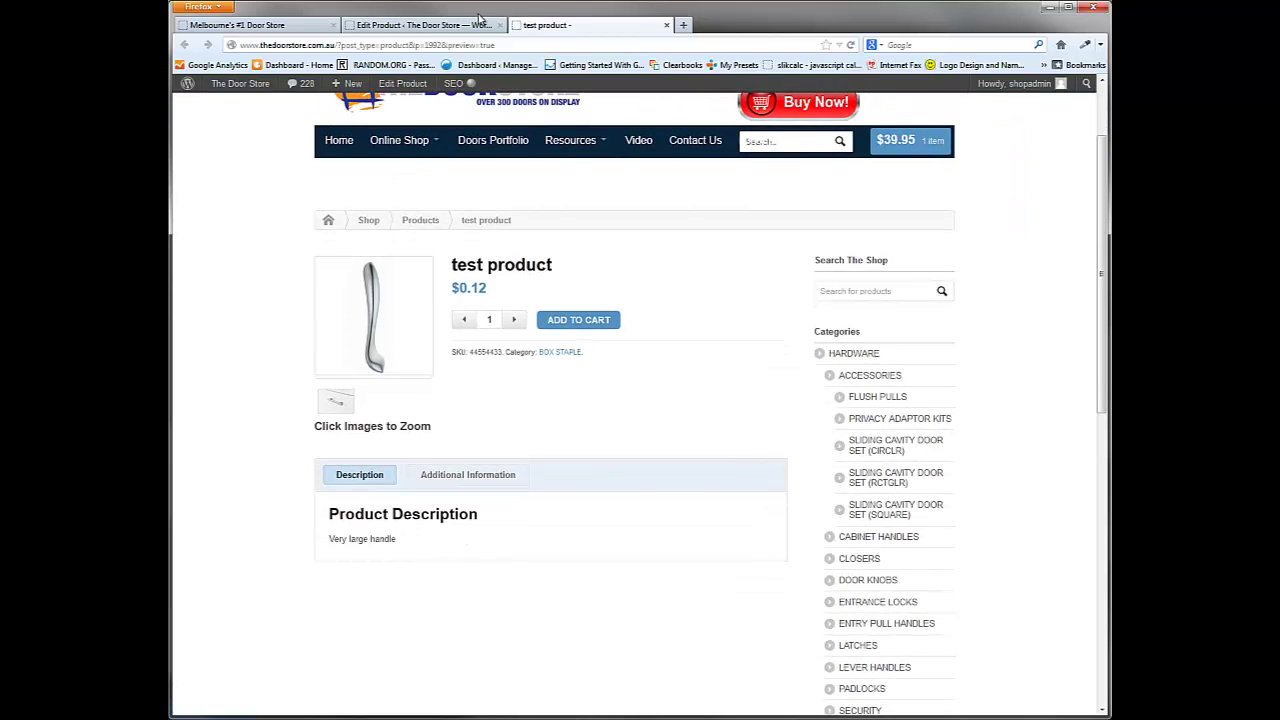
Upload kitchen-door-handles.jpg for insertion at the start of the test product's description, before "Very large handle"
click(425, 25)
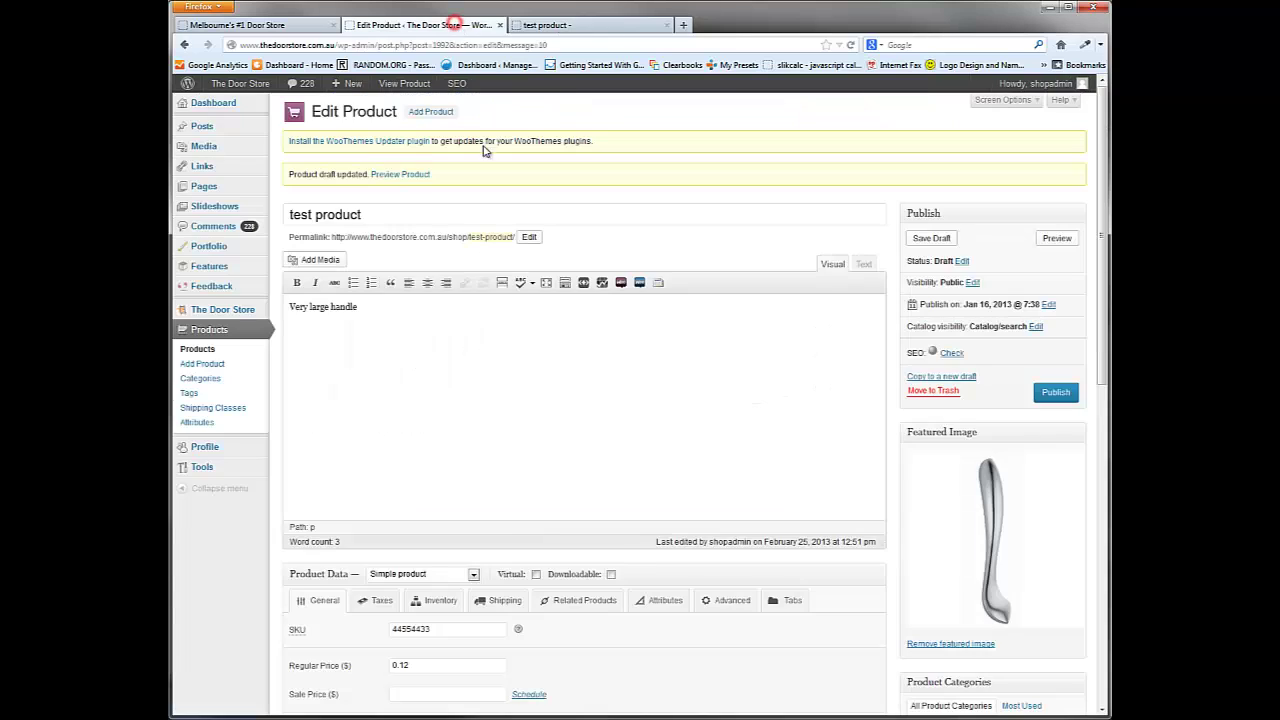
click(410, 330)
click(290, 306)
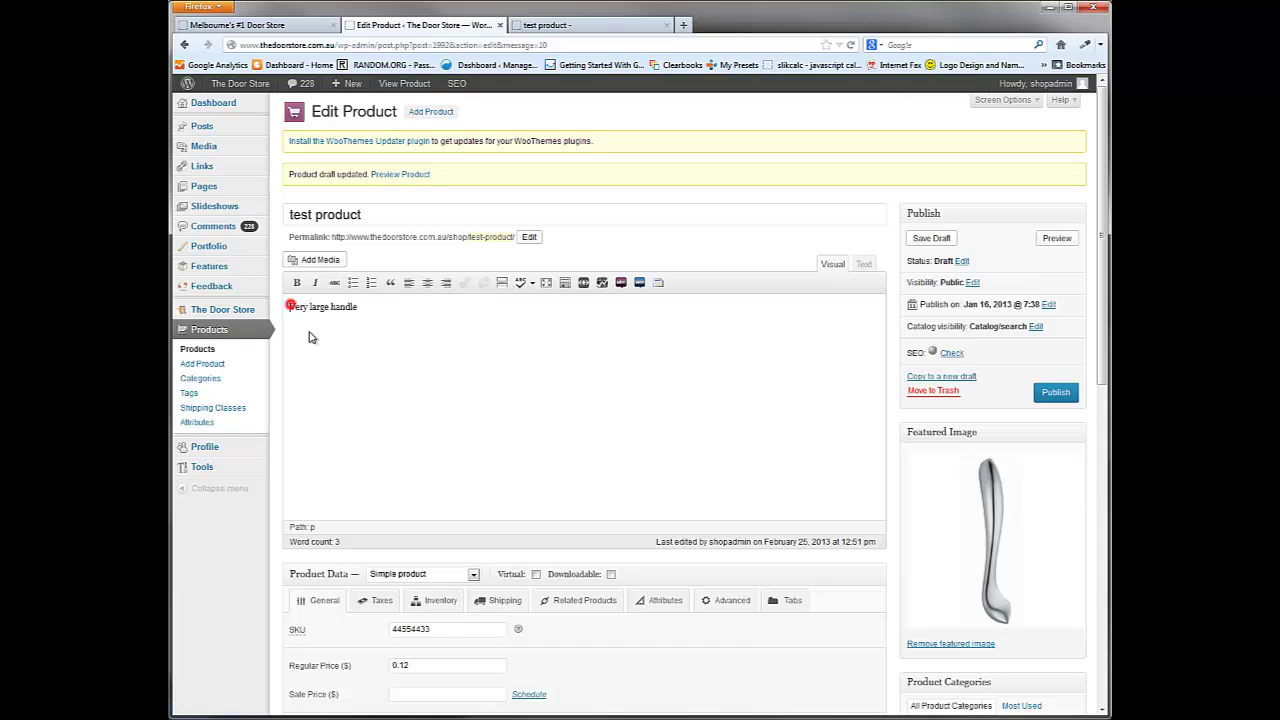
click(330, 262)
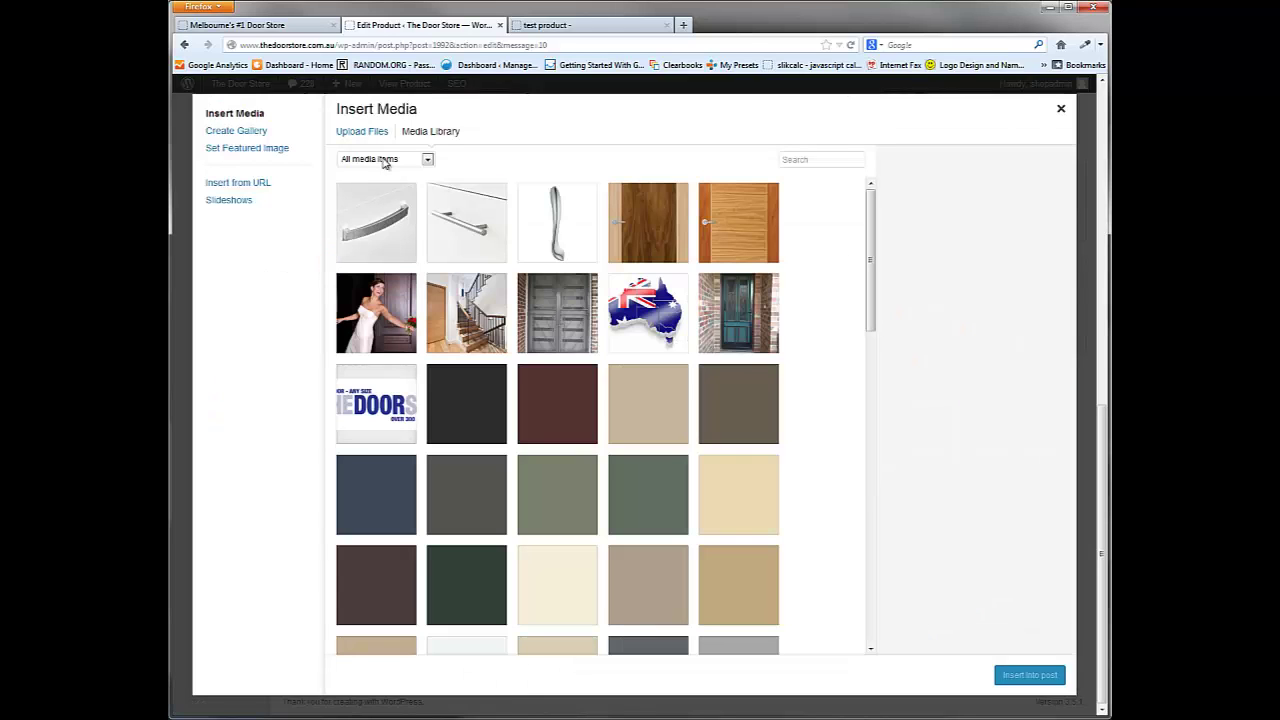
click(358, 134)
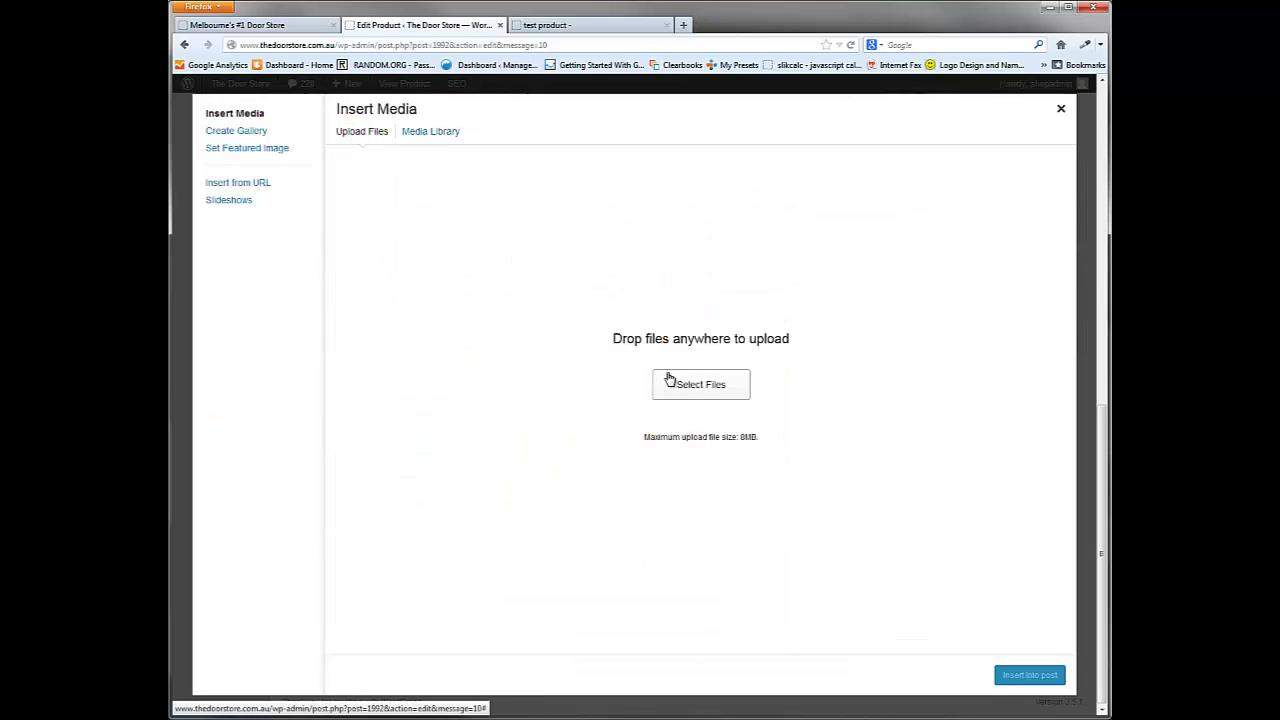
click(701, 388)
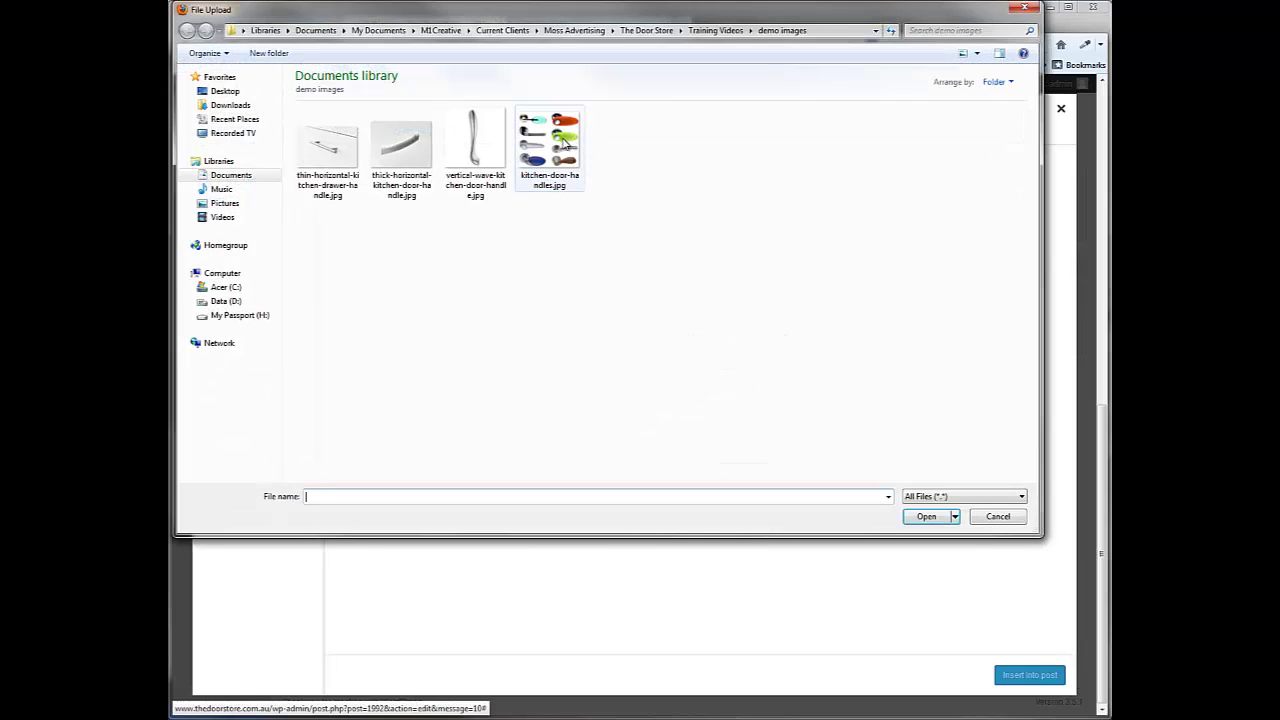
click(563, 145)
double_click(563, 145)
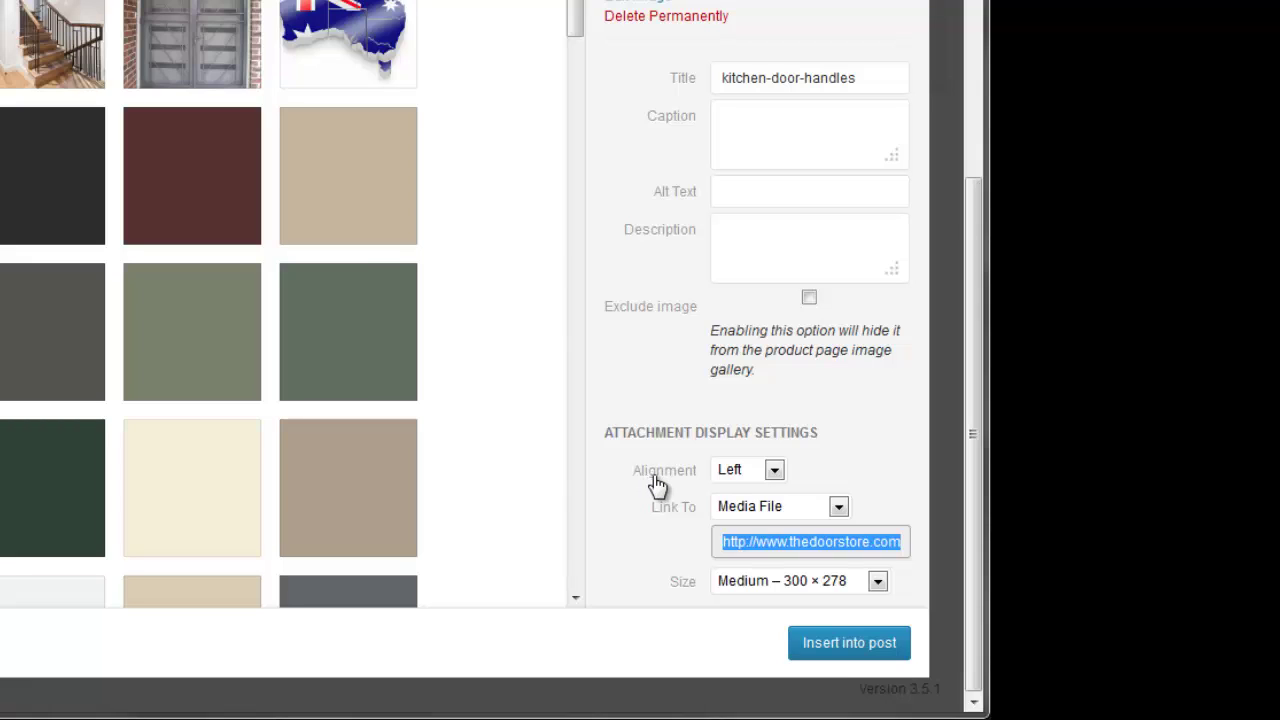
Try the None and Right alignments for the kitchen-door-handles image, and return it to Left
click(774, 469)
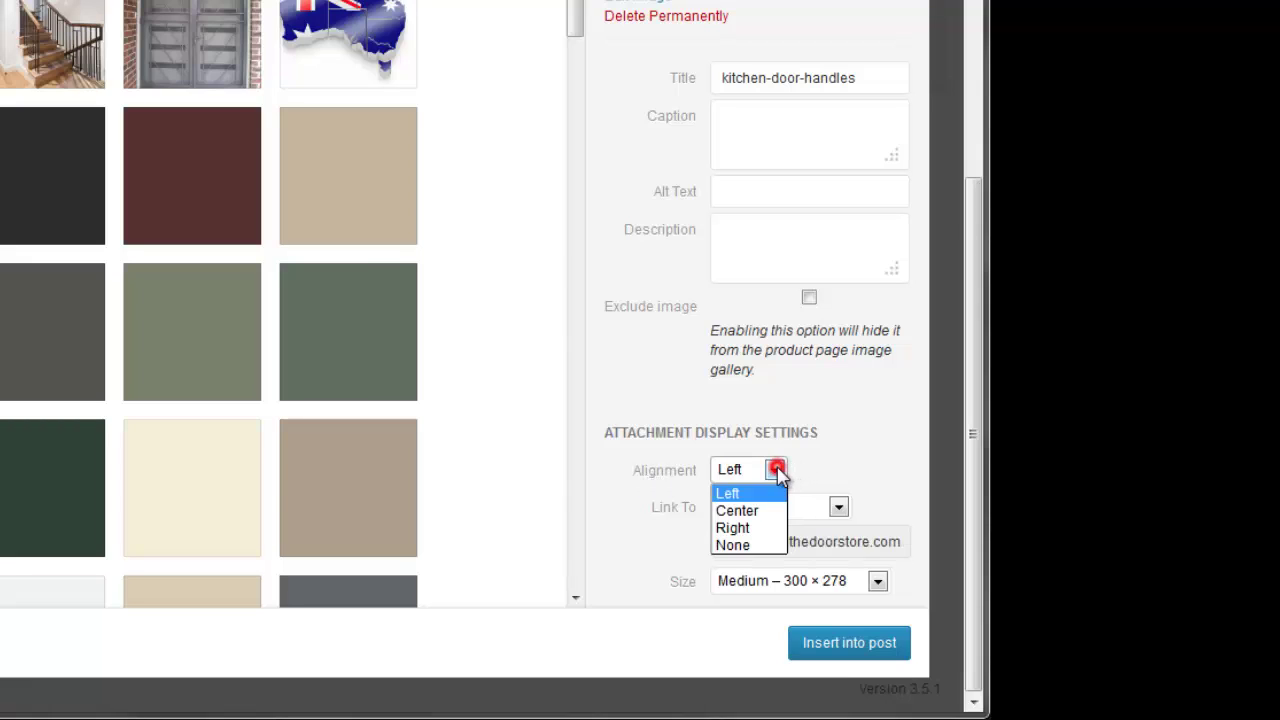
click(740, 545)
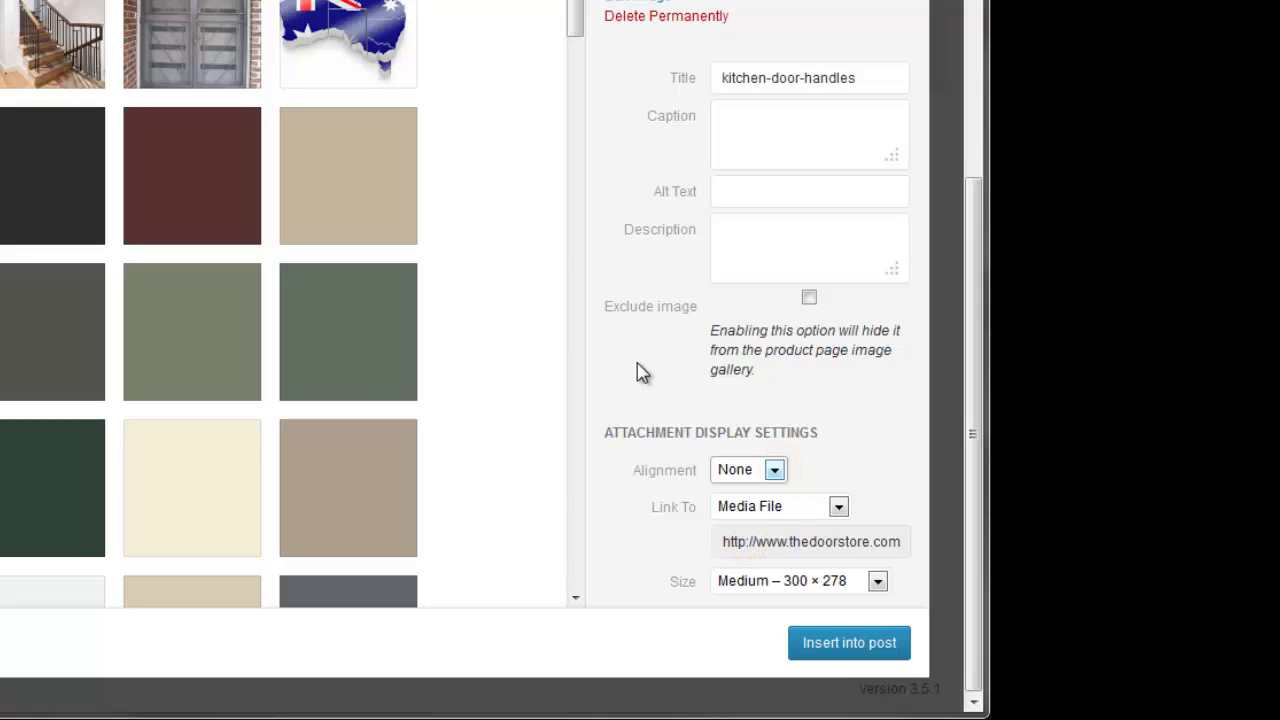
click(775, 470)
click(750, 494)
click(777, 470)
click(737, 527)
click(774, 470)
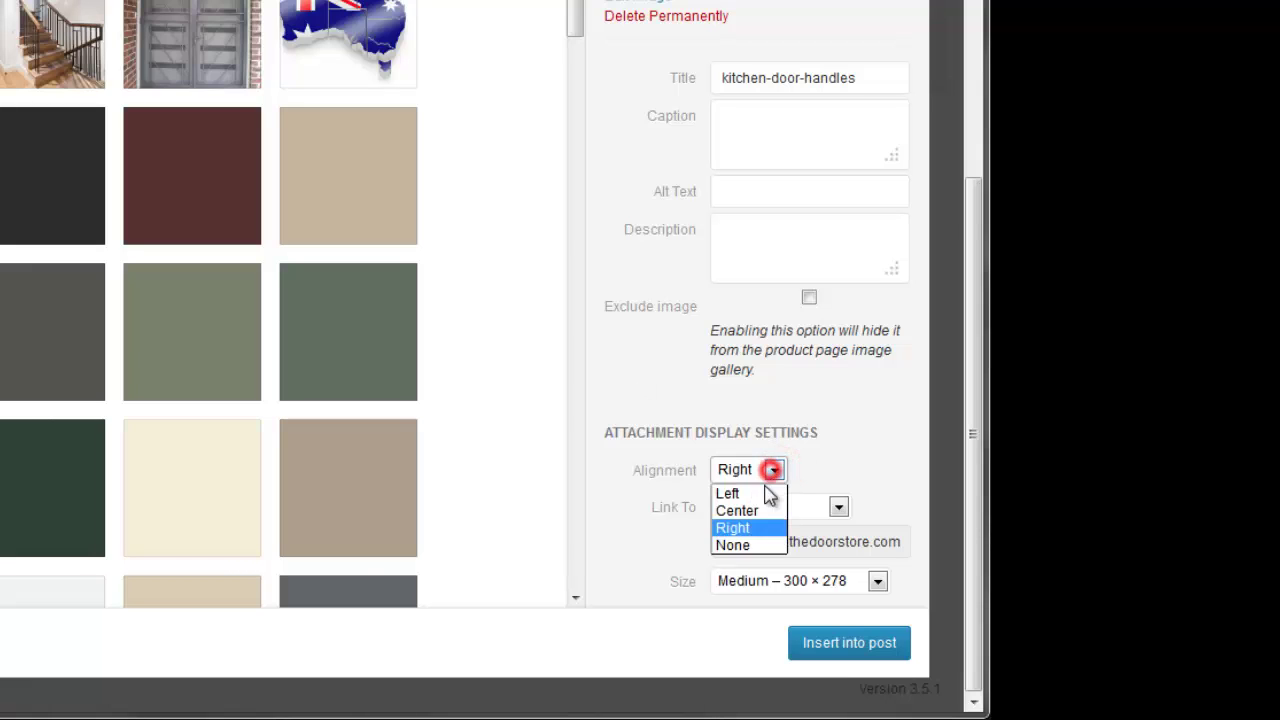
click(748, 494)
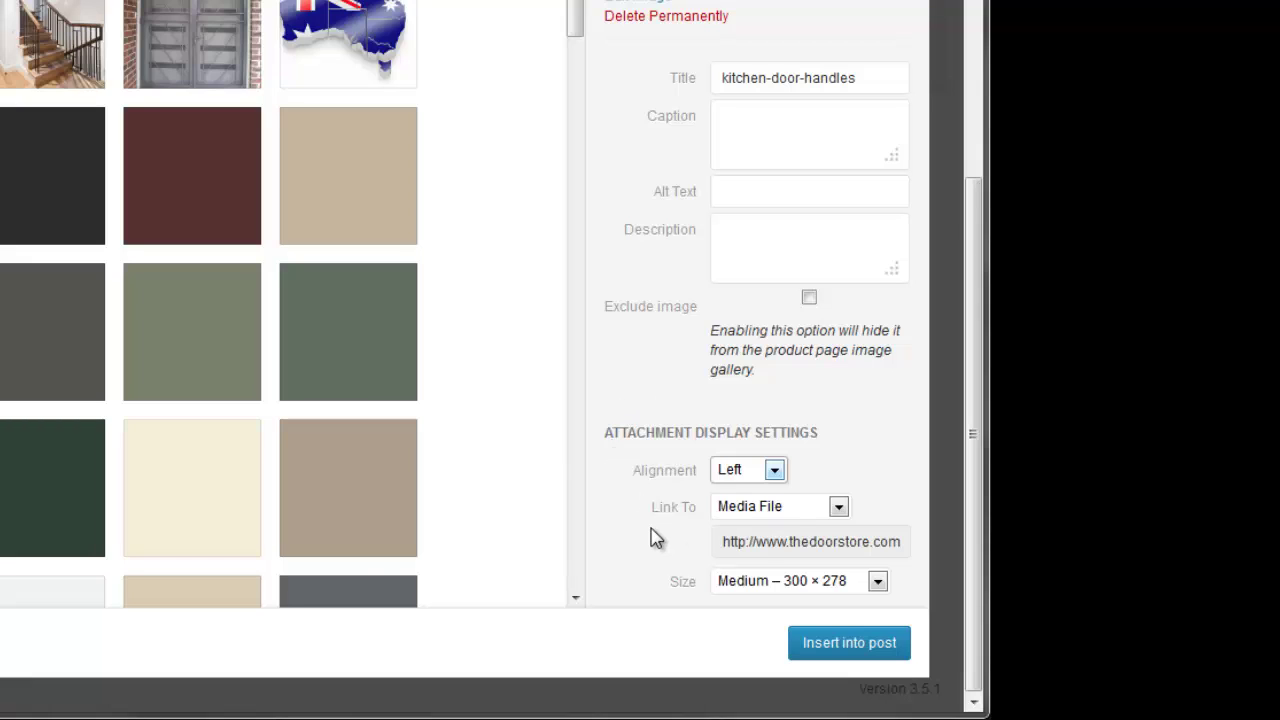
Insert the kitchen-door-handles image into the product description at Medium size, 300 × 278, with Left alignment
click(878, 583)
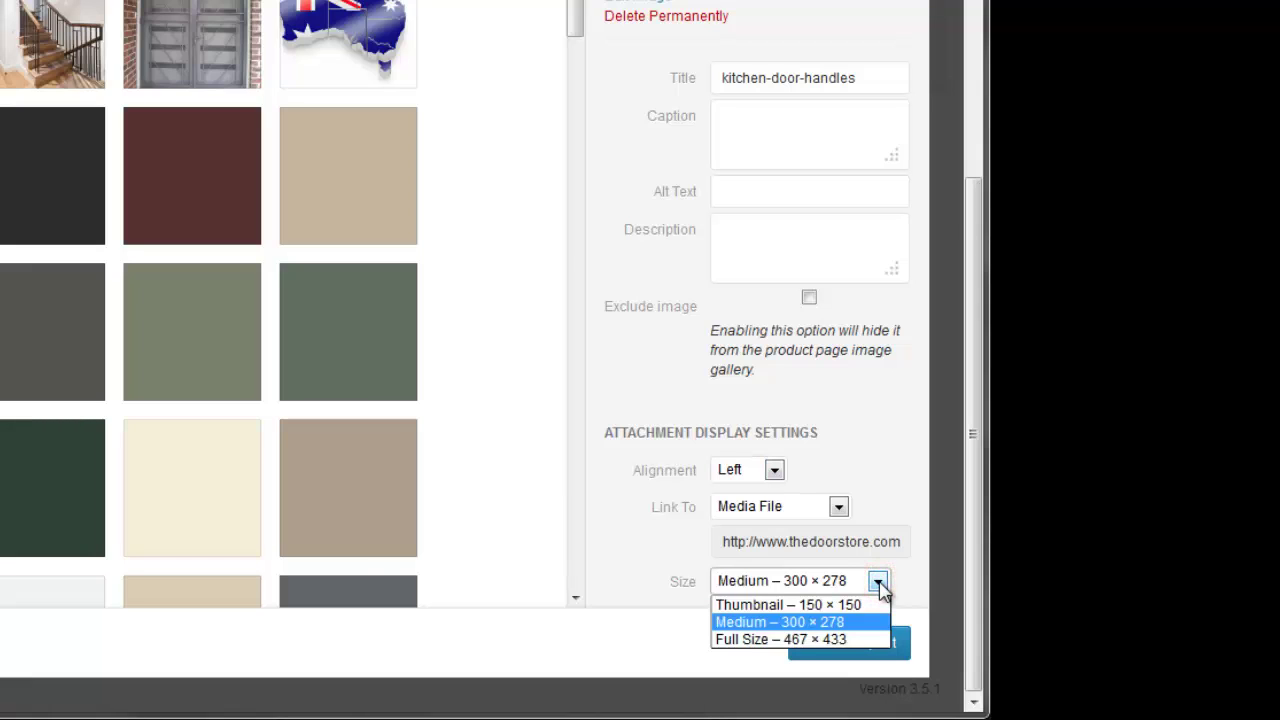
click(808, 620)
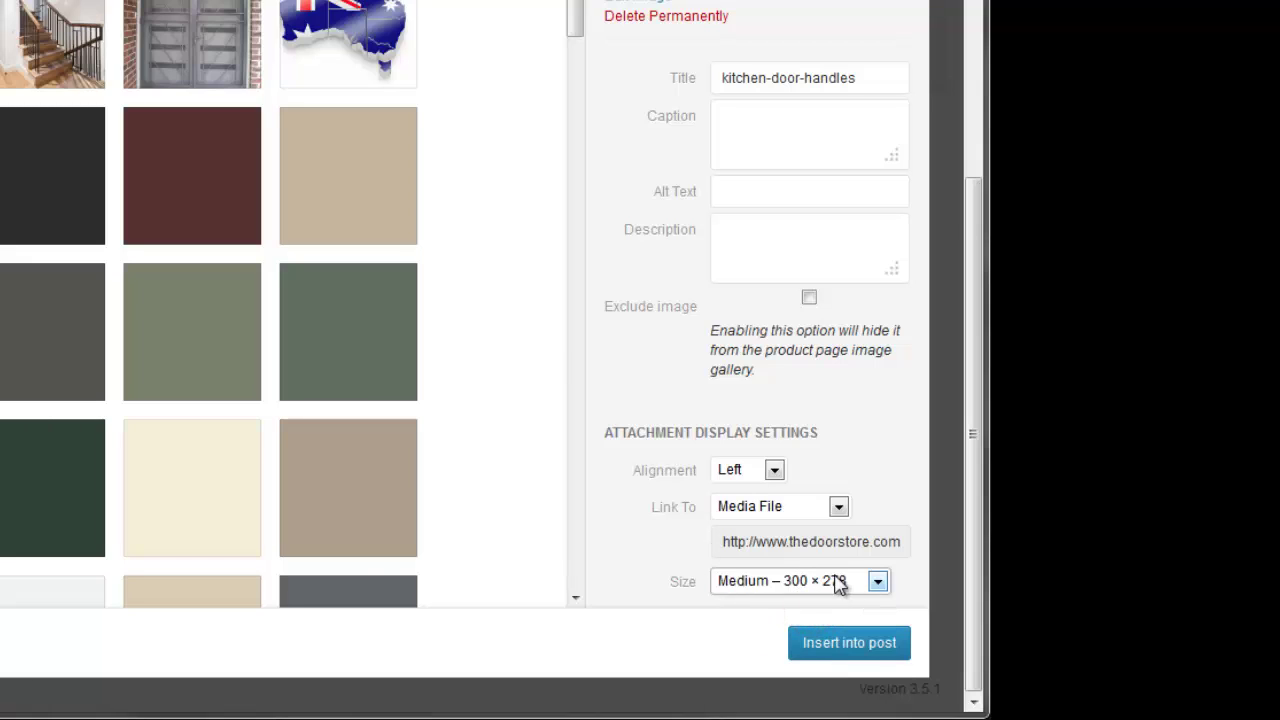
click(849, 643)
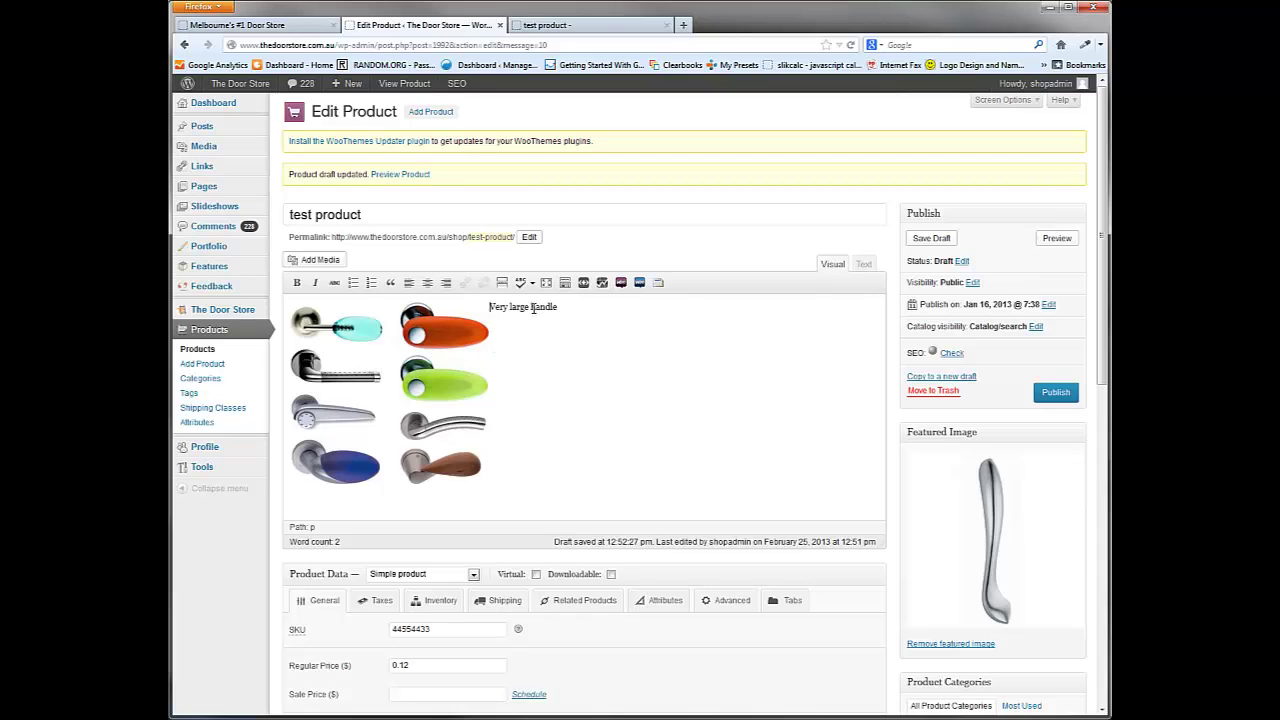
Save the product draft with the description image and reload the test product's preview page
click(934, 241)
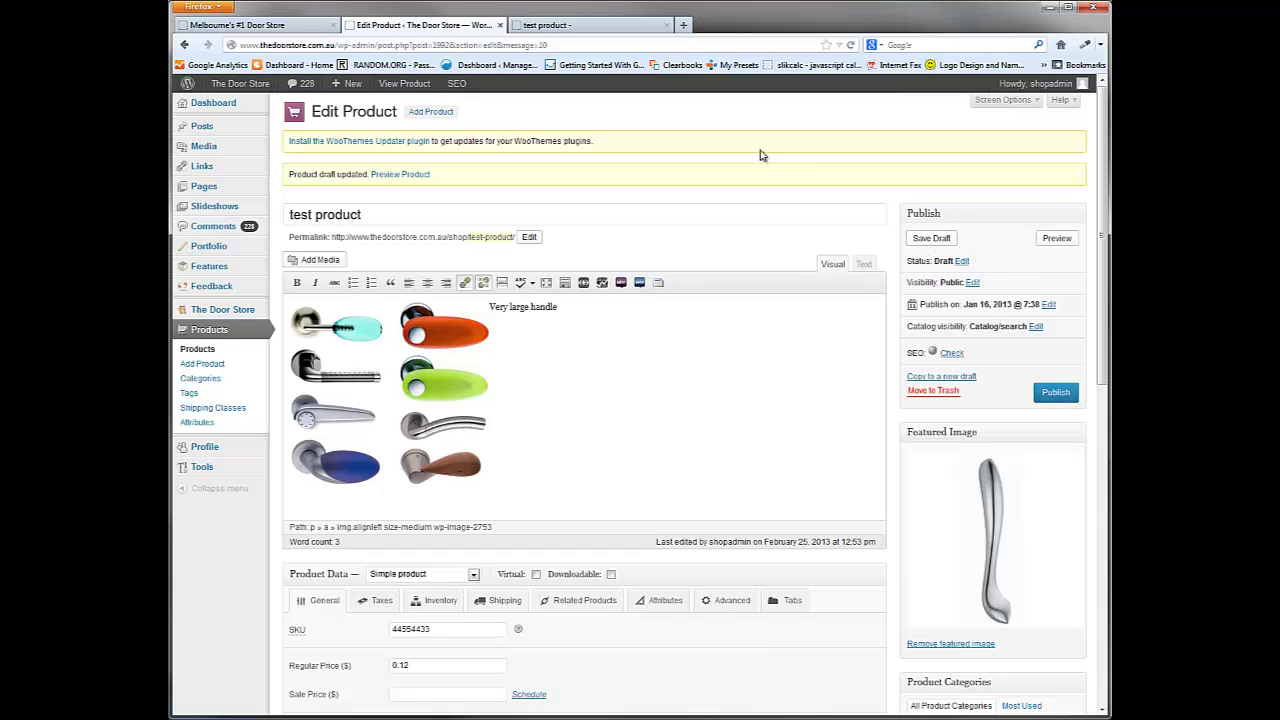
click(590, 25)
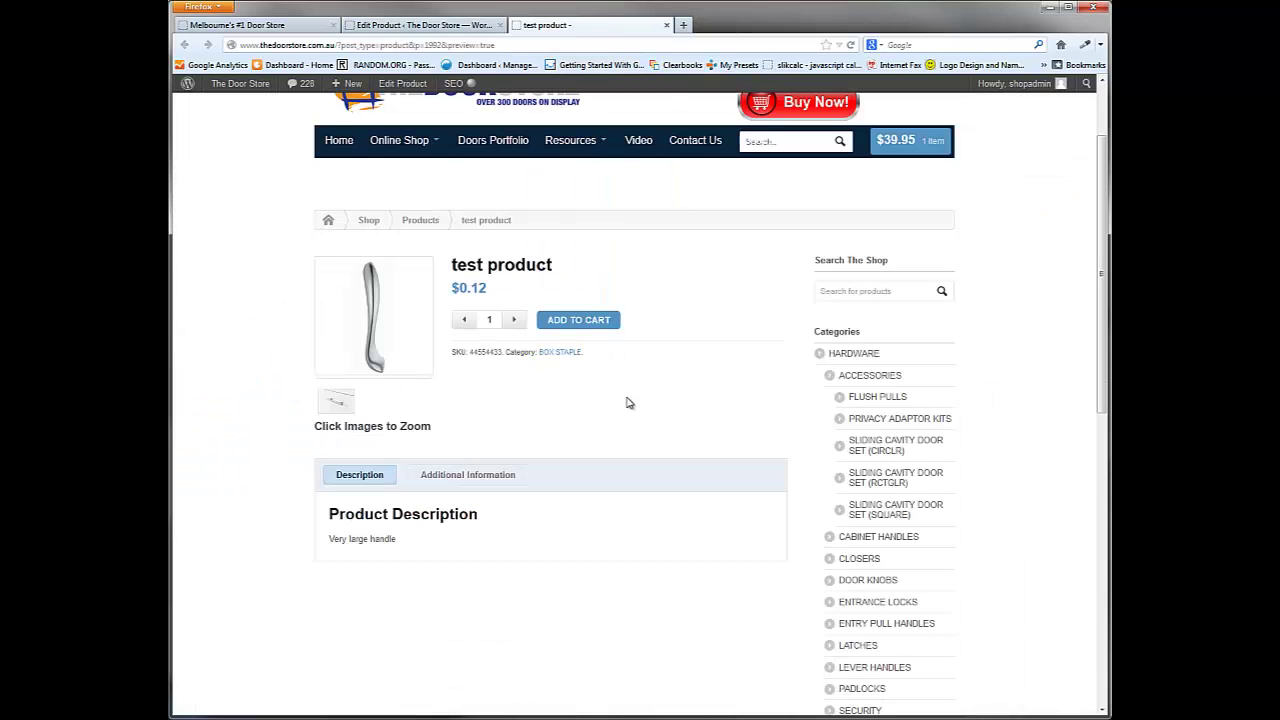
key(F5)
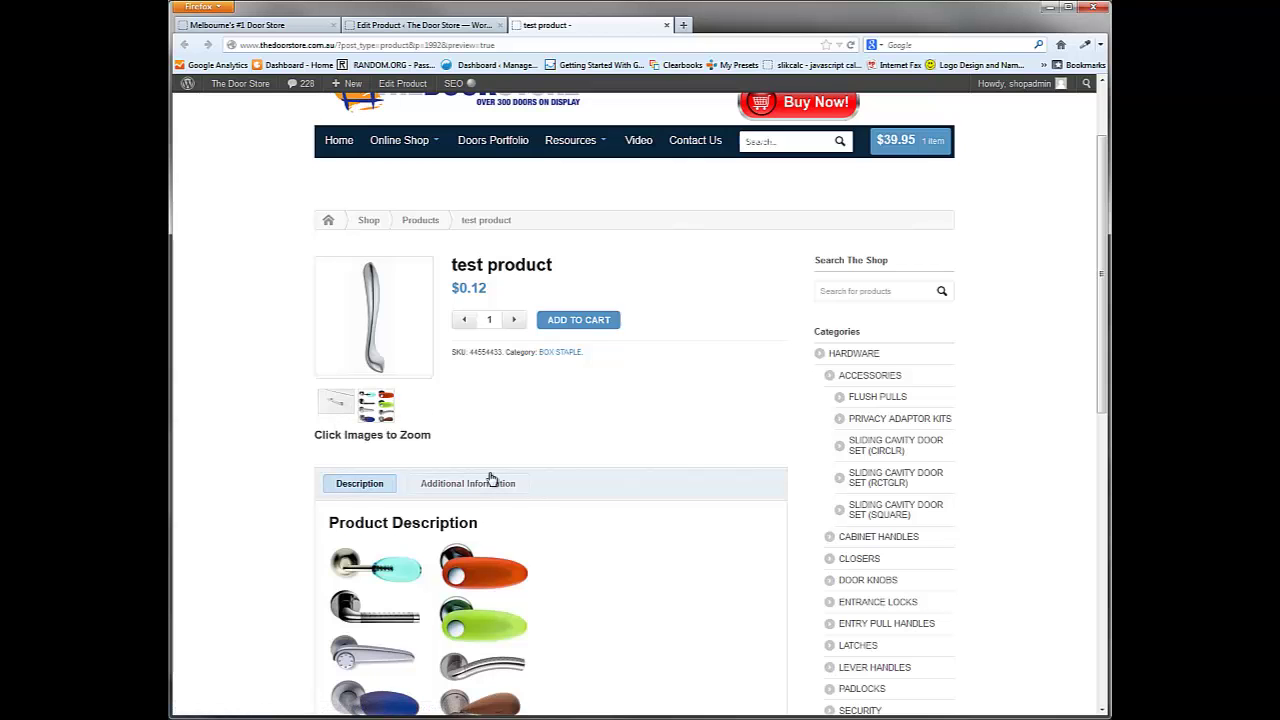
Open the description image's linked full-size file from the preview, and return to the product page's gallery thumbnails
scroll(490, 480, down, 3)
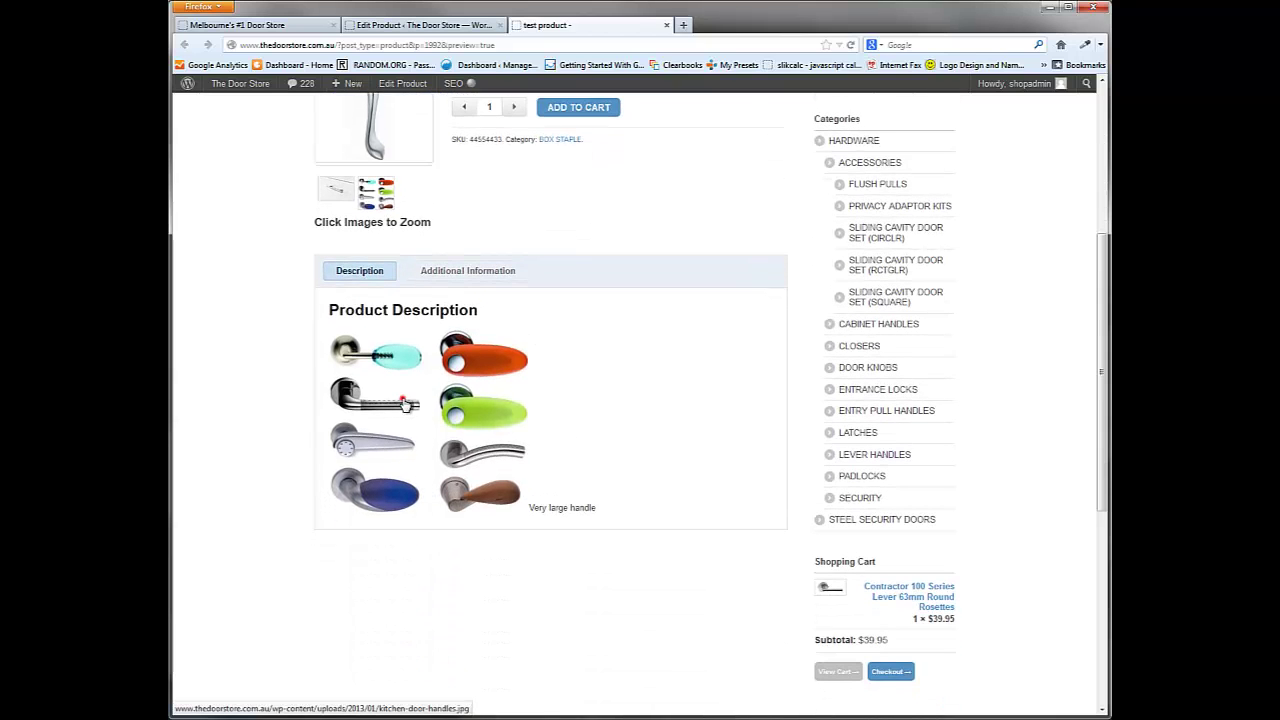
click(404, 401)
click(184, 44)
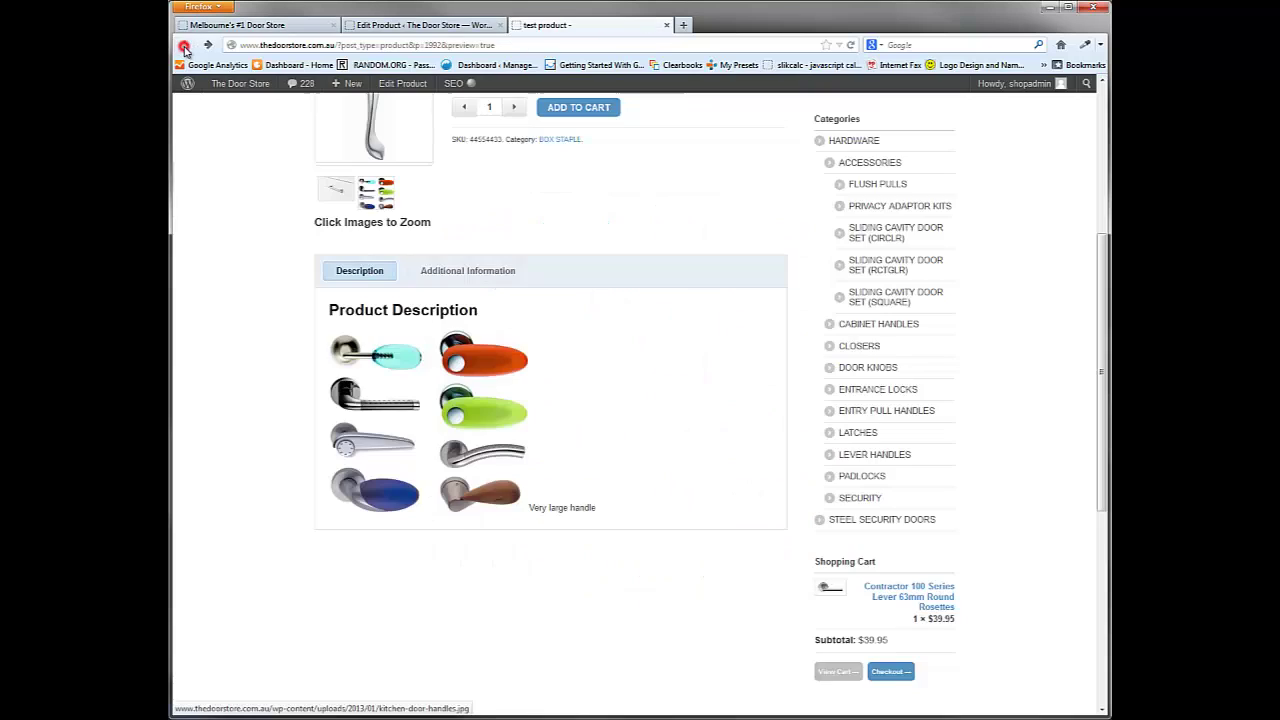
scroll(513, 270, up, 3)
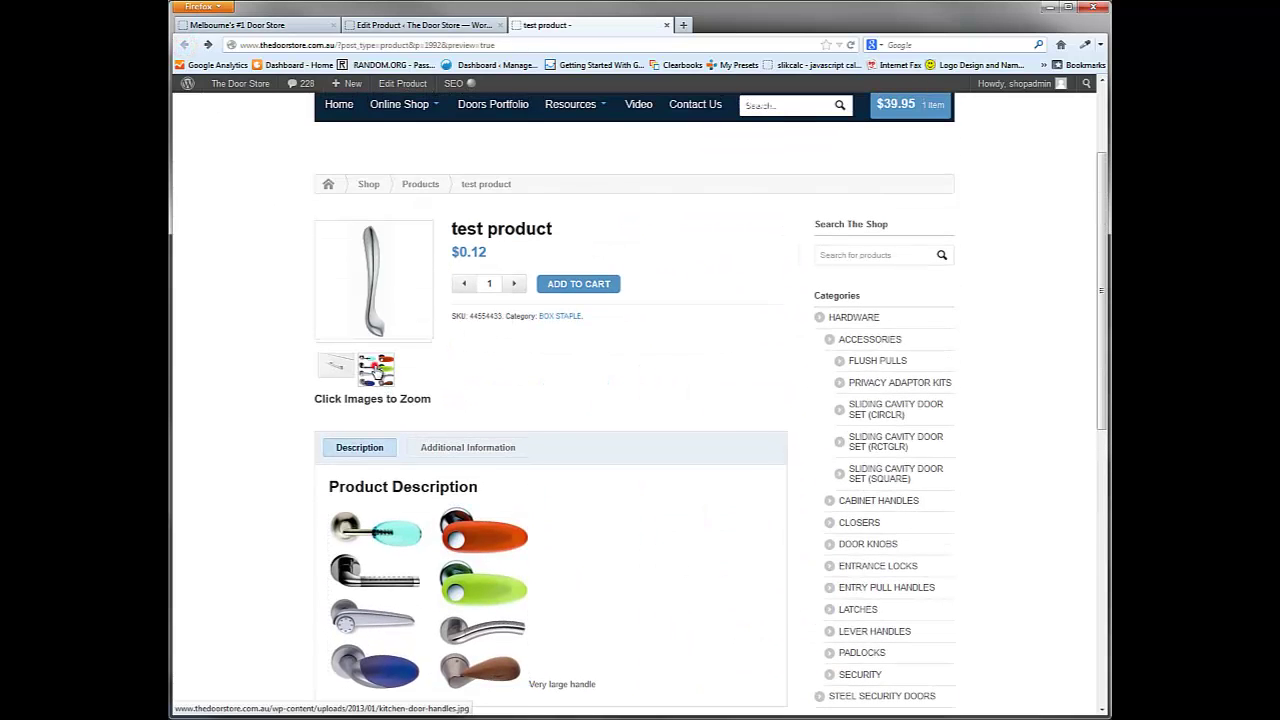
View the kitchen-door-handles gallery image enlarged in the preview, close it and return to the product editor
click(377, 368)
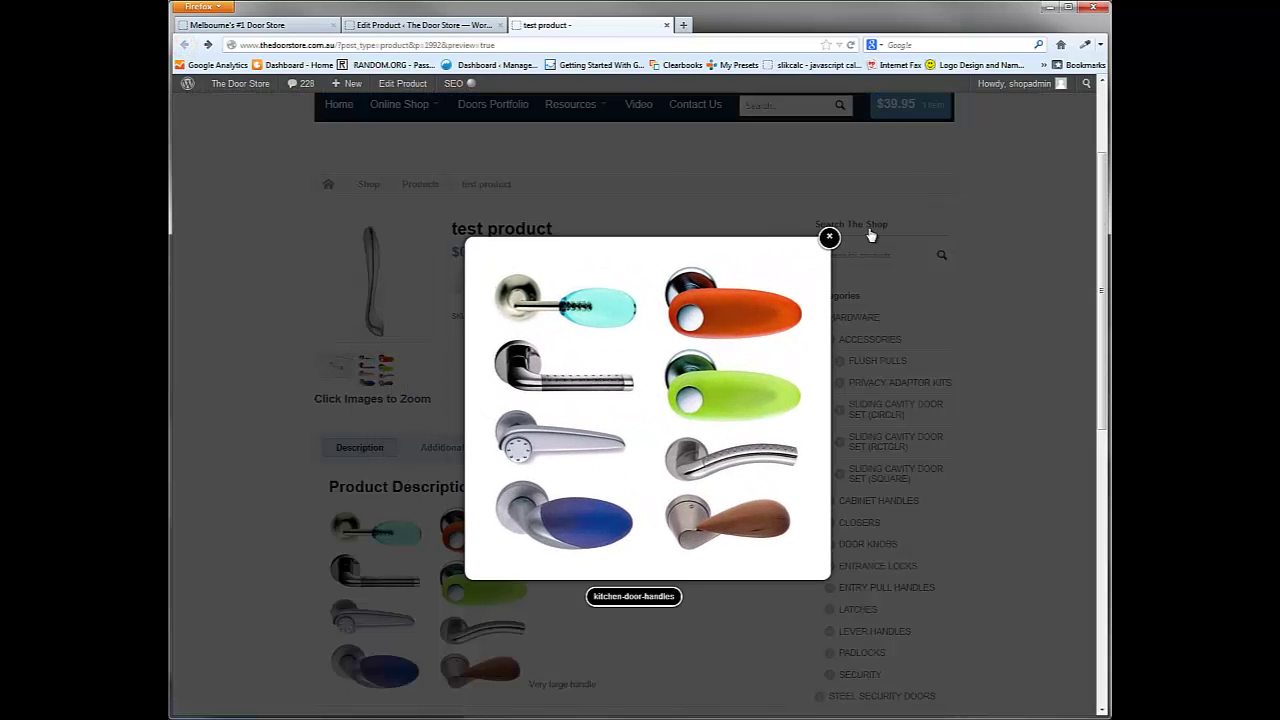
click(829, 237)
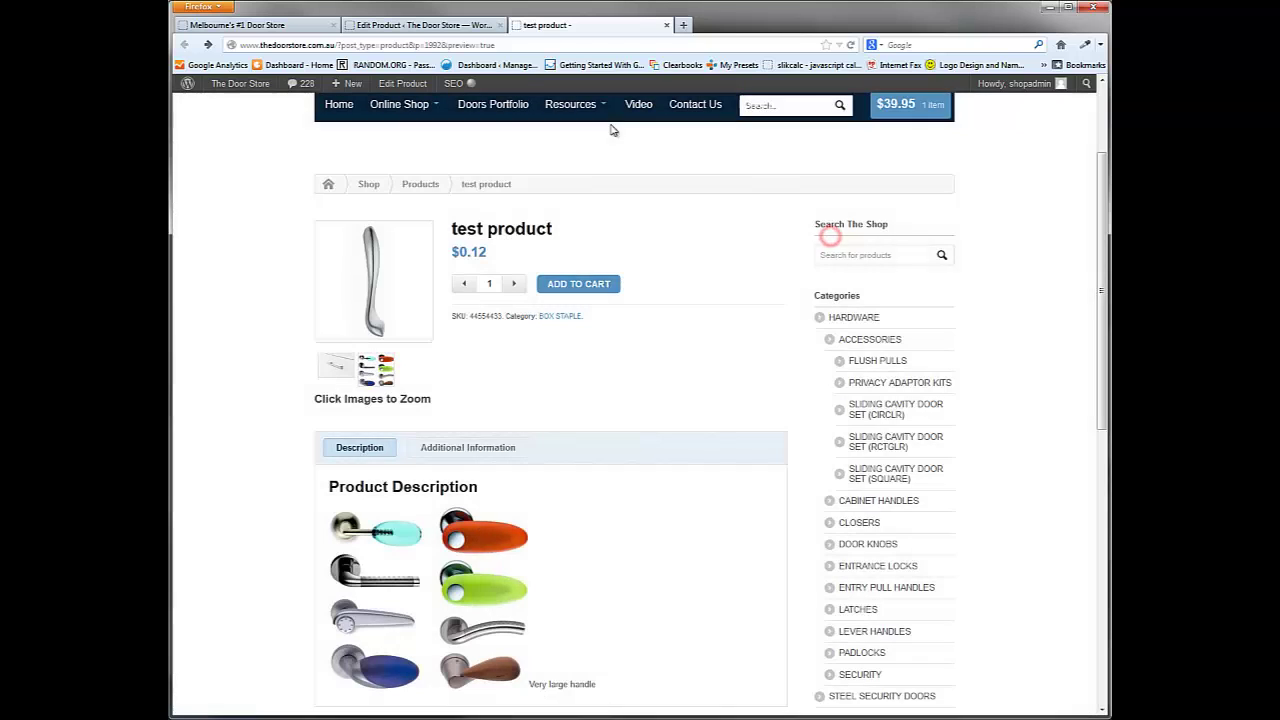
click(447, 27)
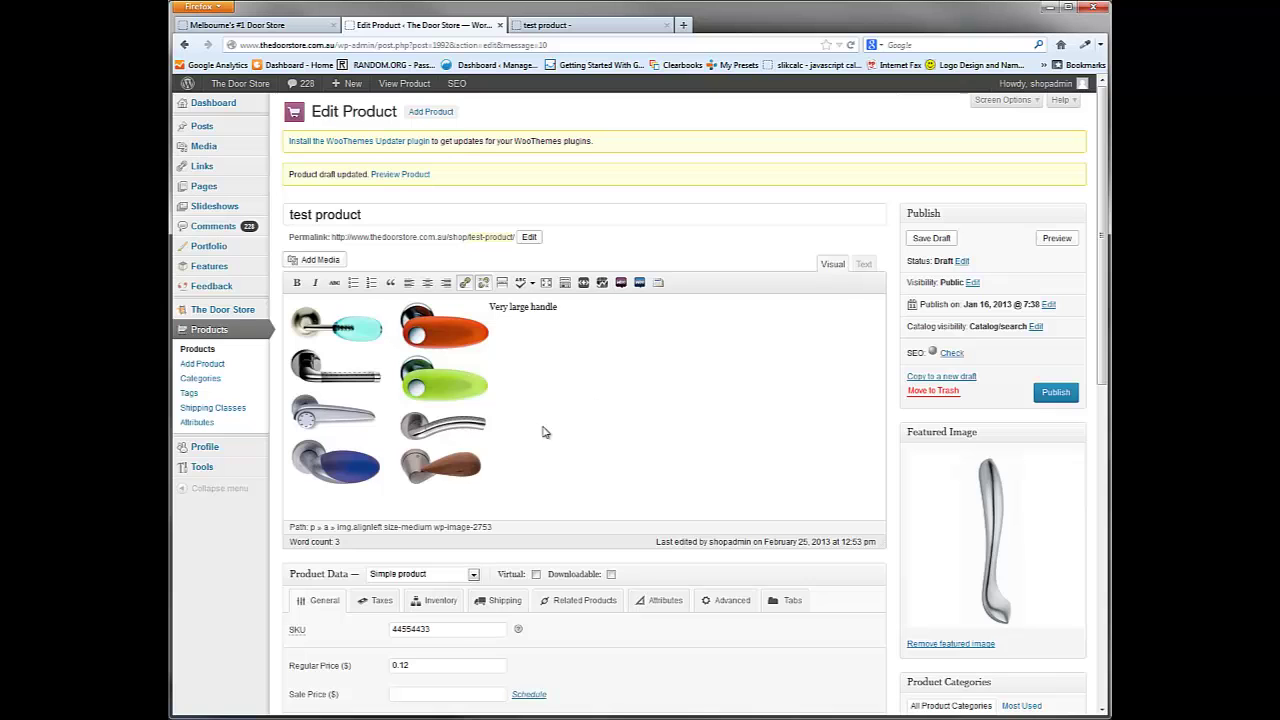
Filter the media library to images uploaded to this post, and exclude the kitchen-door-handles image from the product page gallery
scroll(680, 405, down, 2)
scroll(730, 360, up, 2)
click(321, 260)
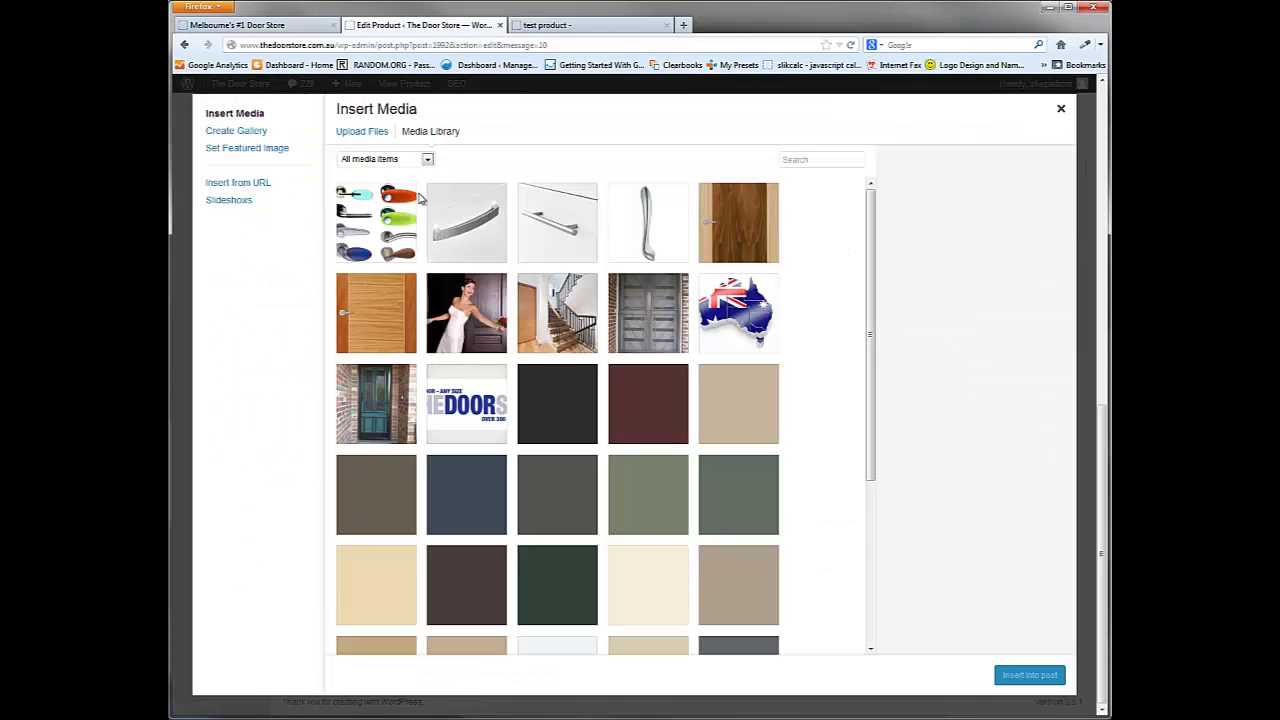
click(428, 162)
click(406, 184)
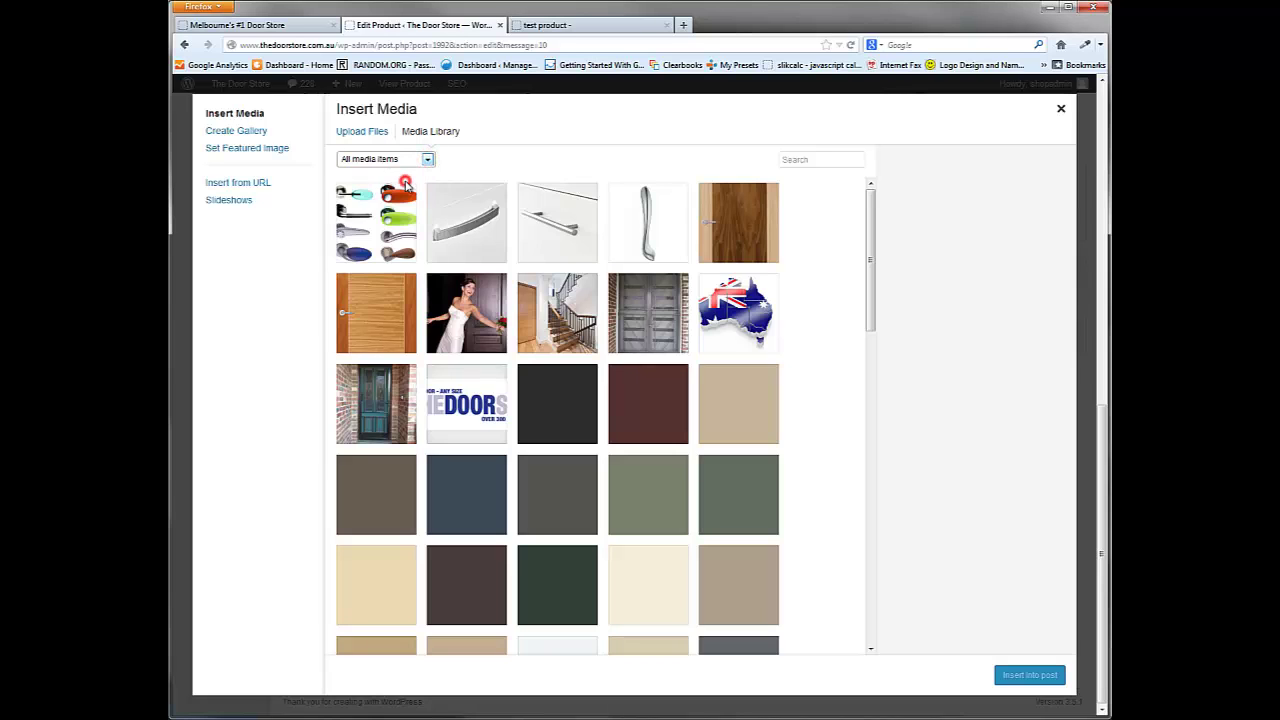
click(377, 224)
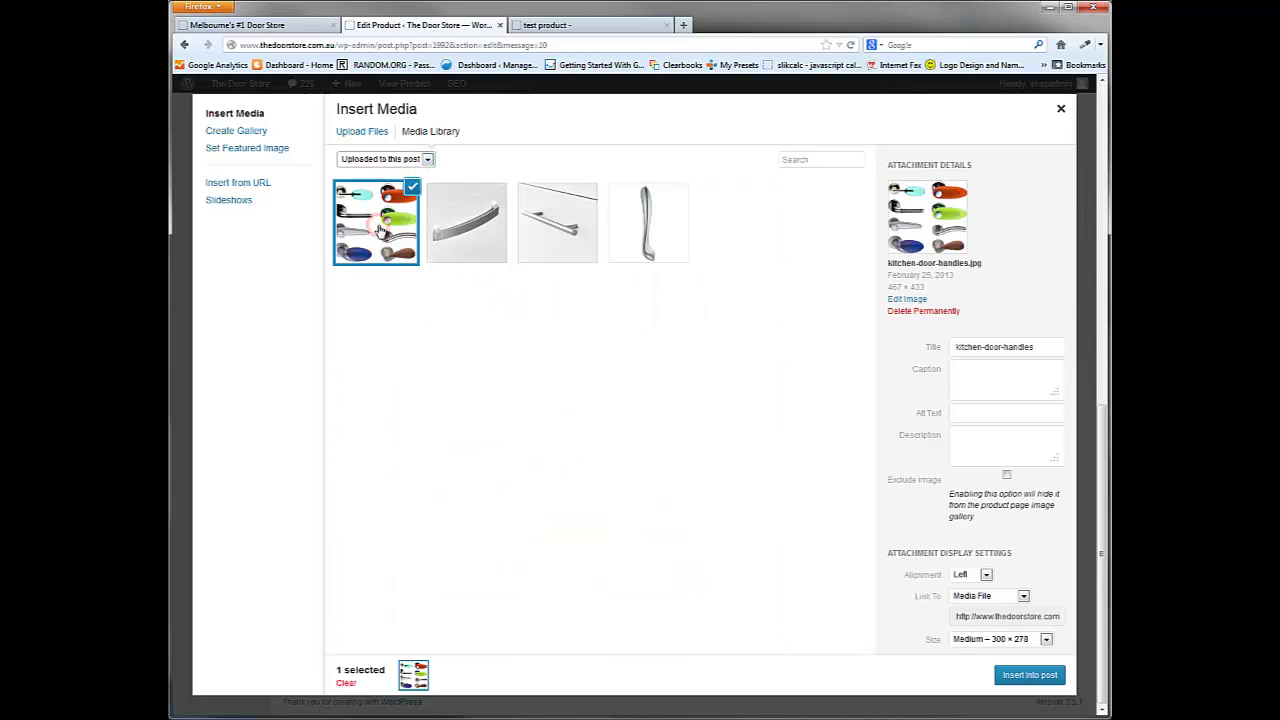
click(1006, 476)
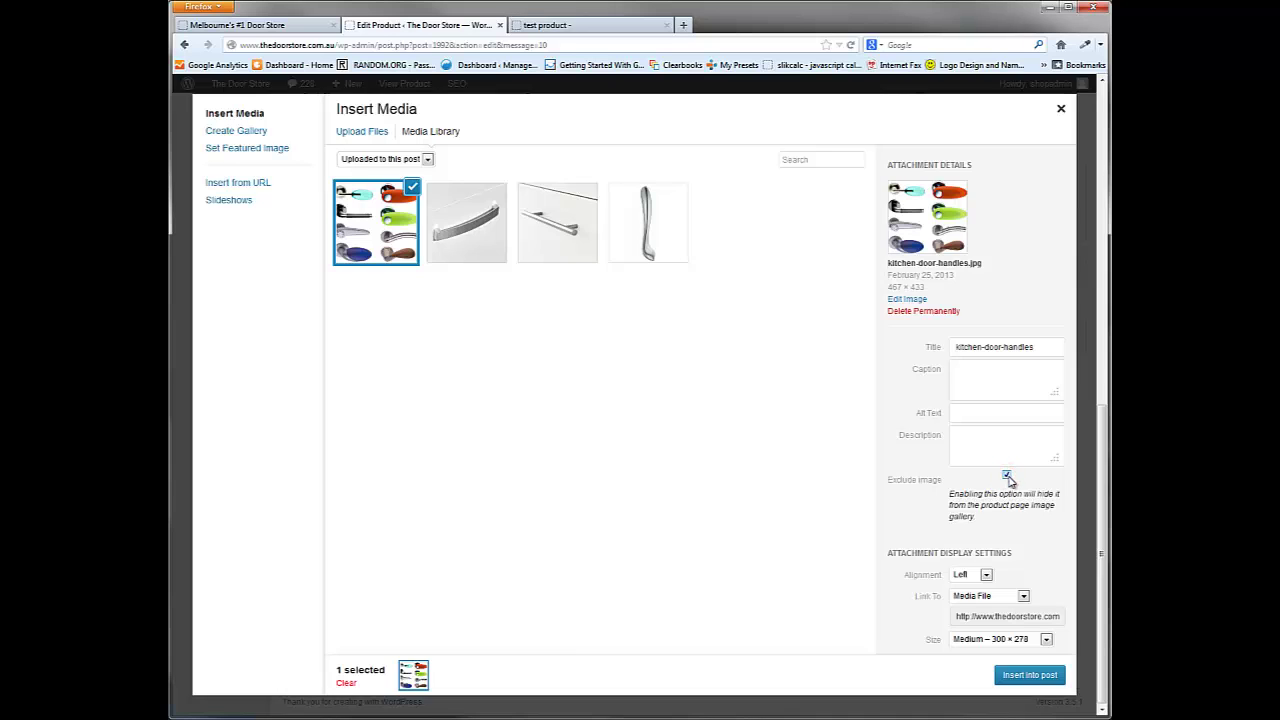
click(1061, 111)
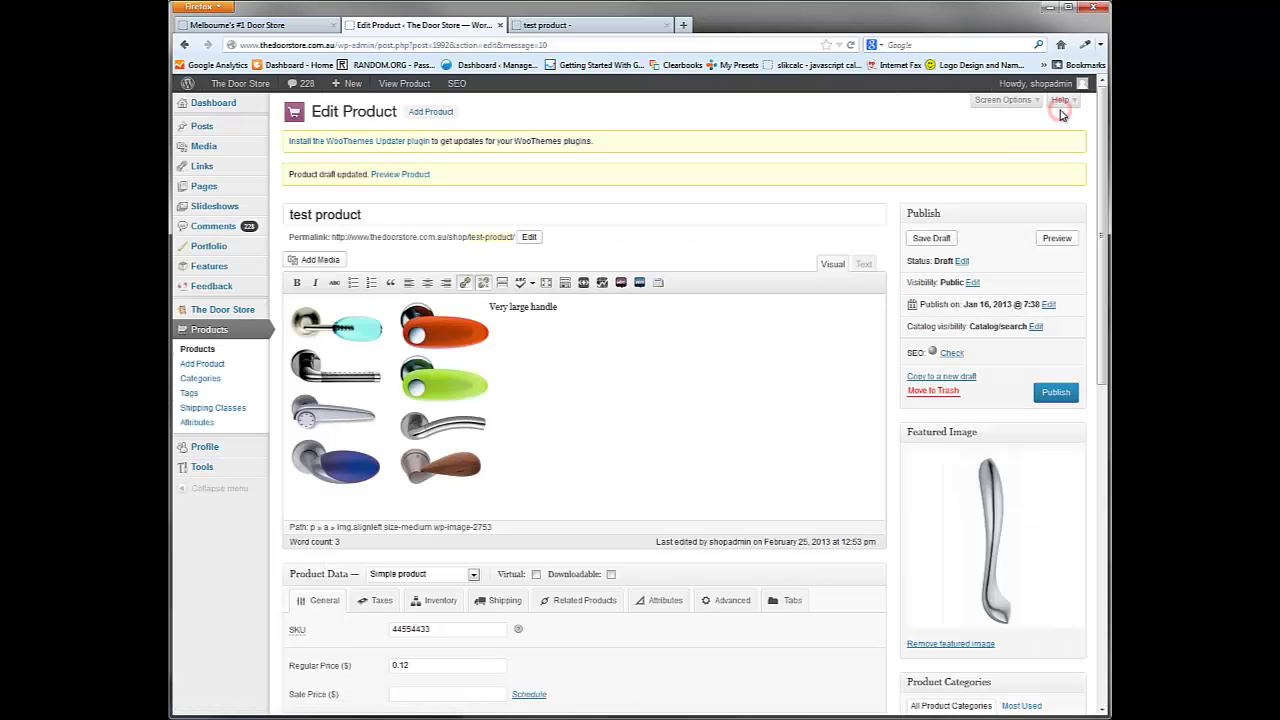
Save the product draft with the image exclusion, check the gallery in the preview, and return to the product editor
click(940, 243)
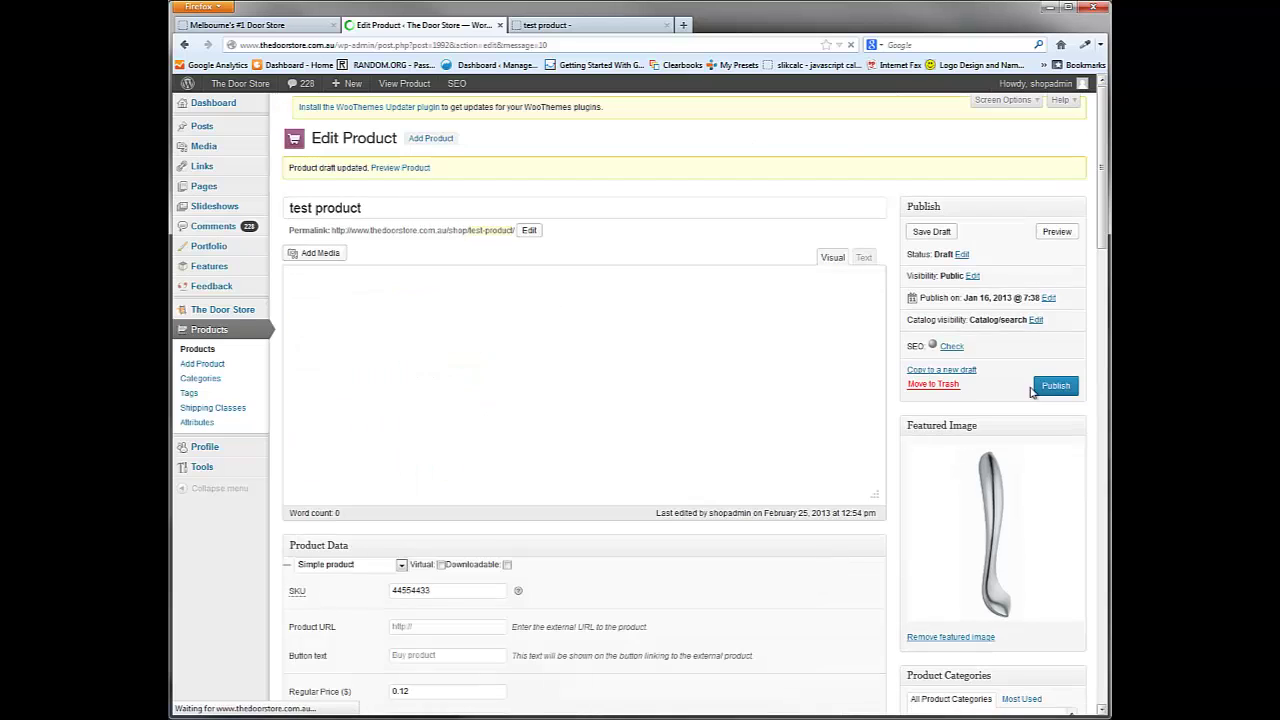
click(590, 28)
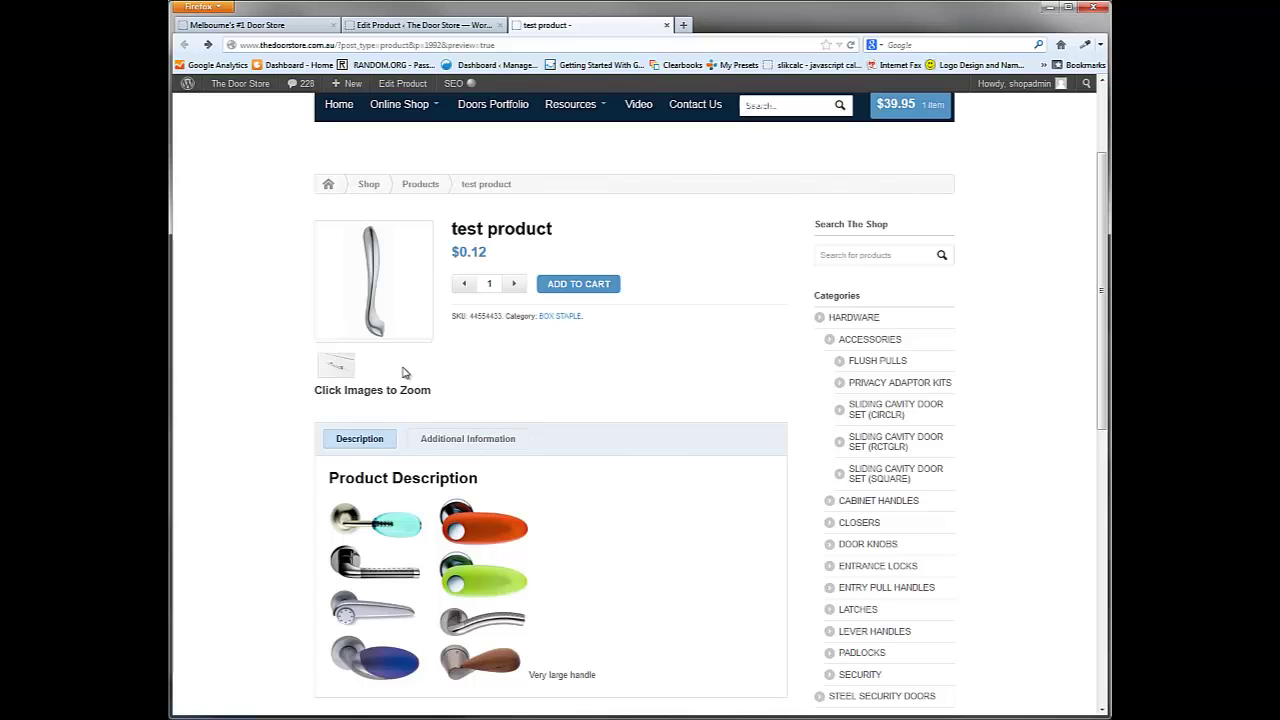
click(428, 27)
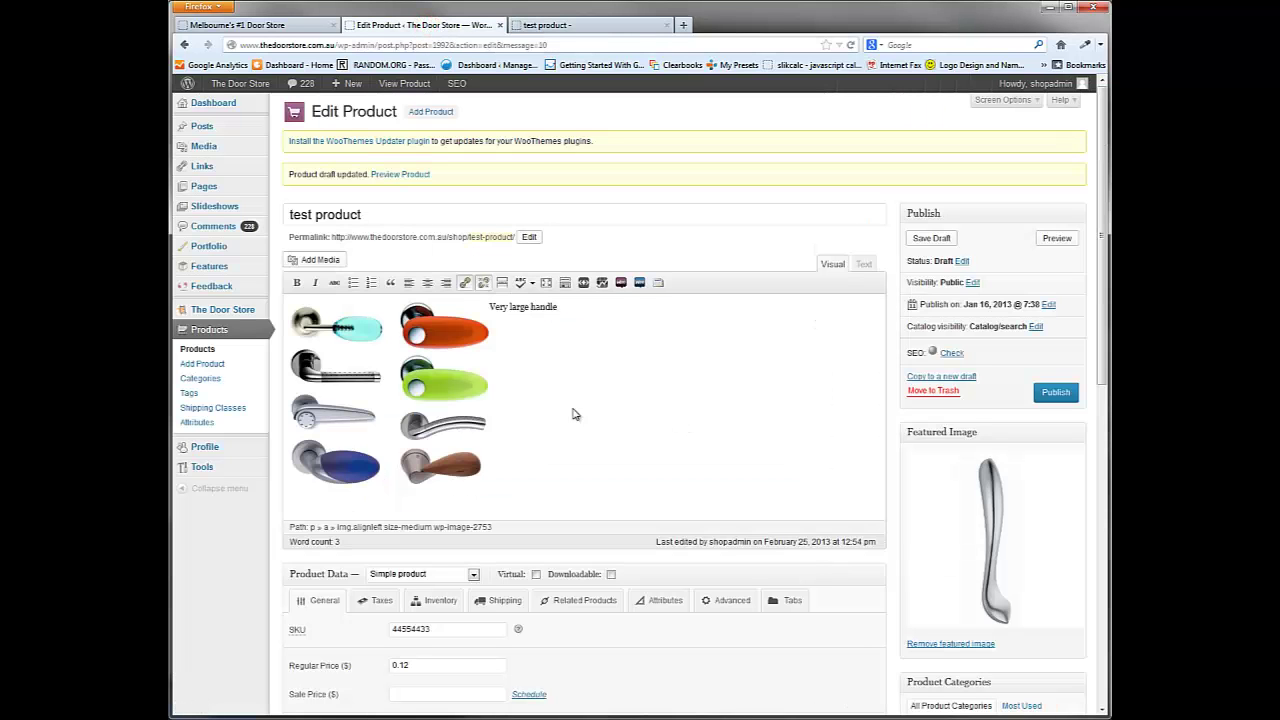
Open the description image's edit settings and try sizes from 60% to 100%
click(399, 406)
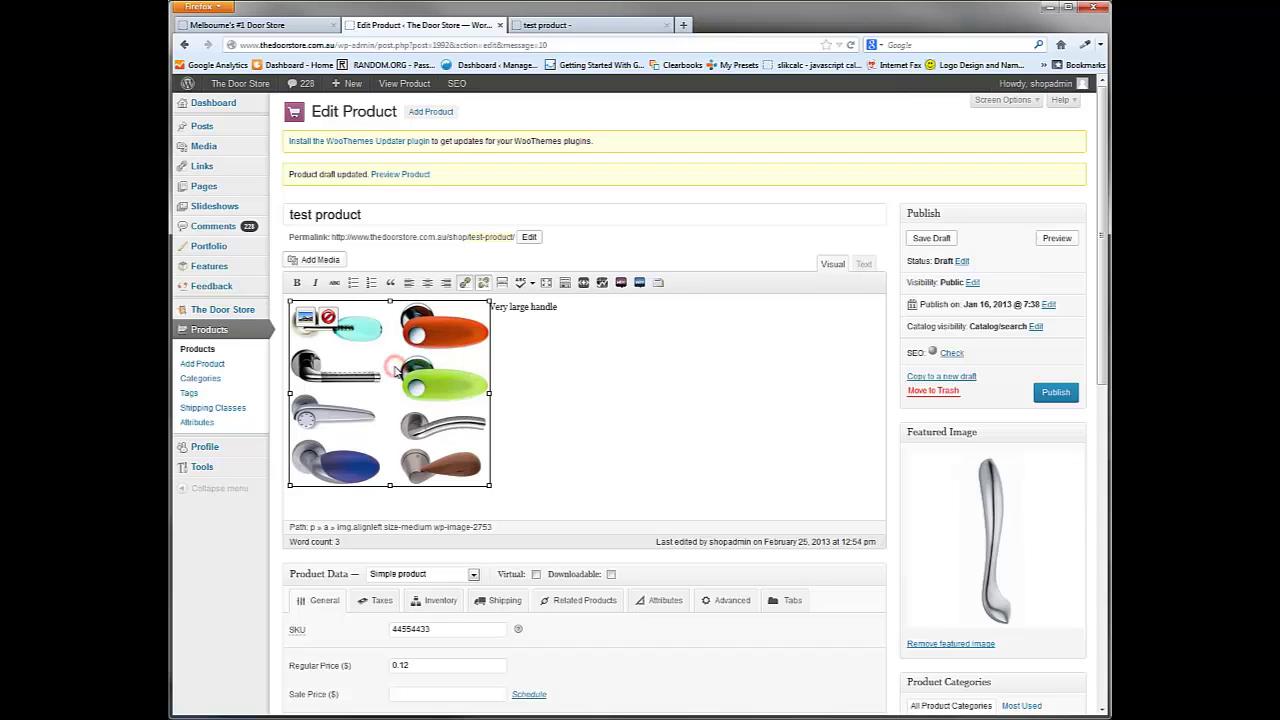
click(304, 318)
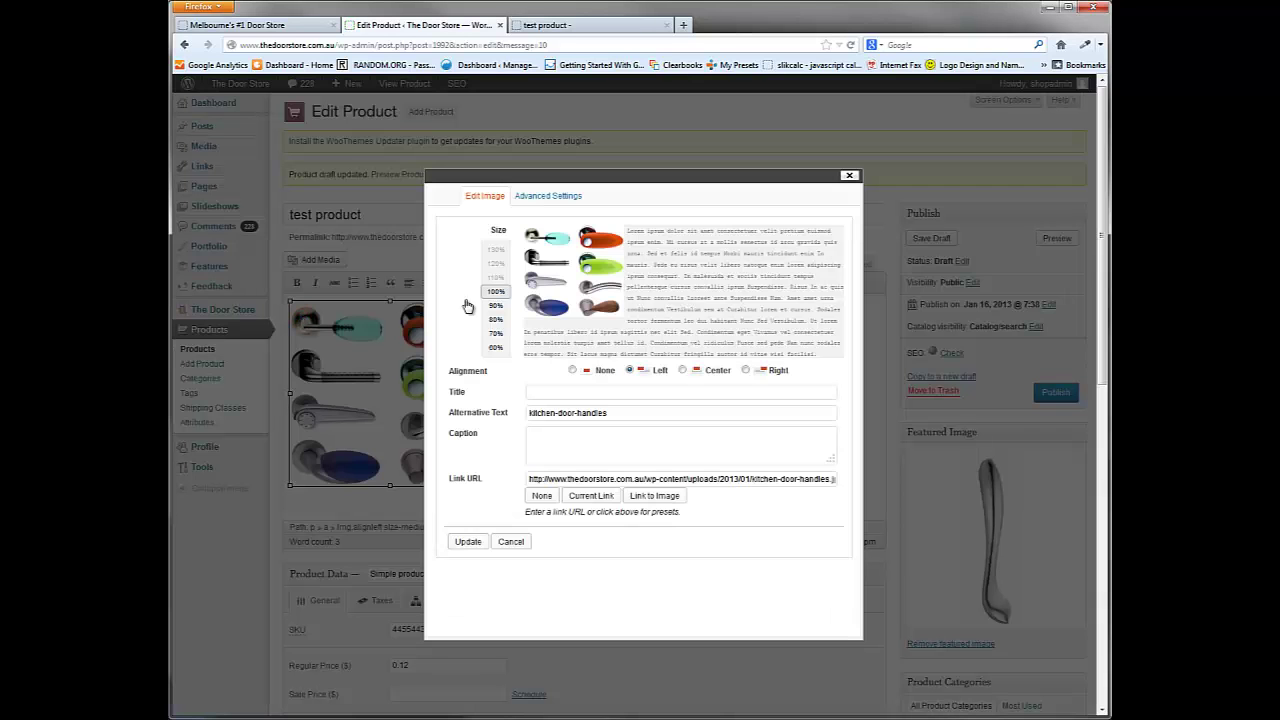
click(494, 305)
click(494, 332)
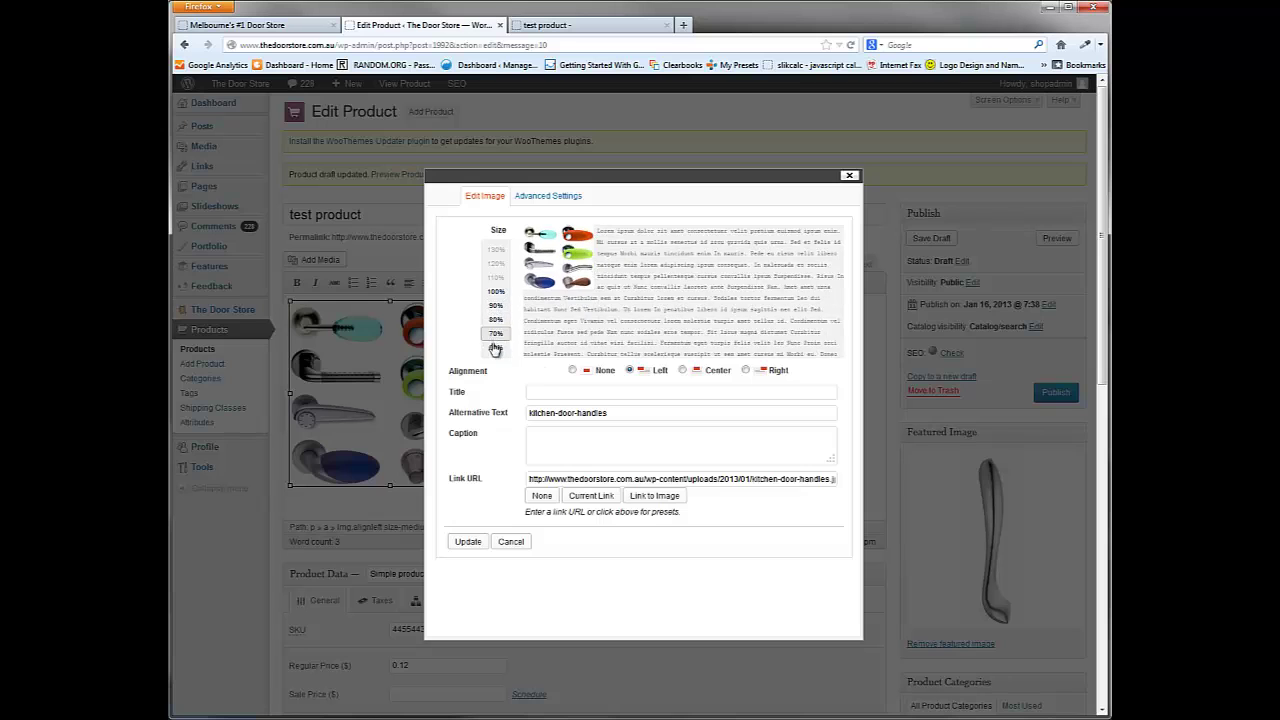
click(494, 346)
click(494, 305)
click(494, 319)
click(494, 333)
click(494, 347)
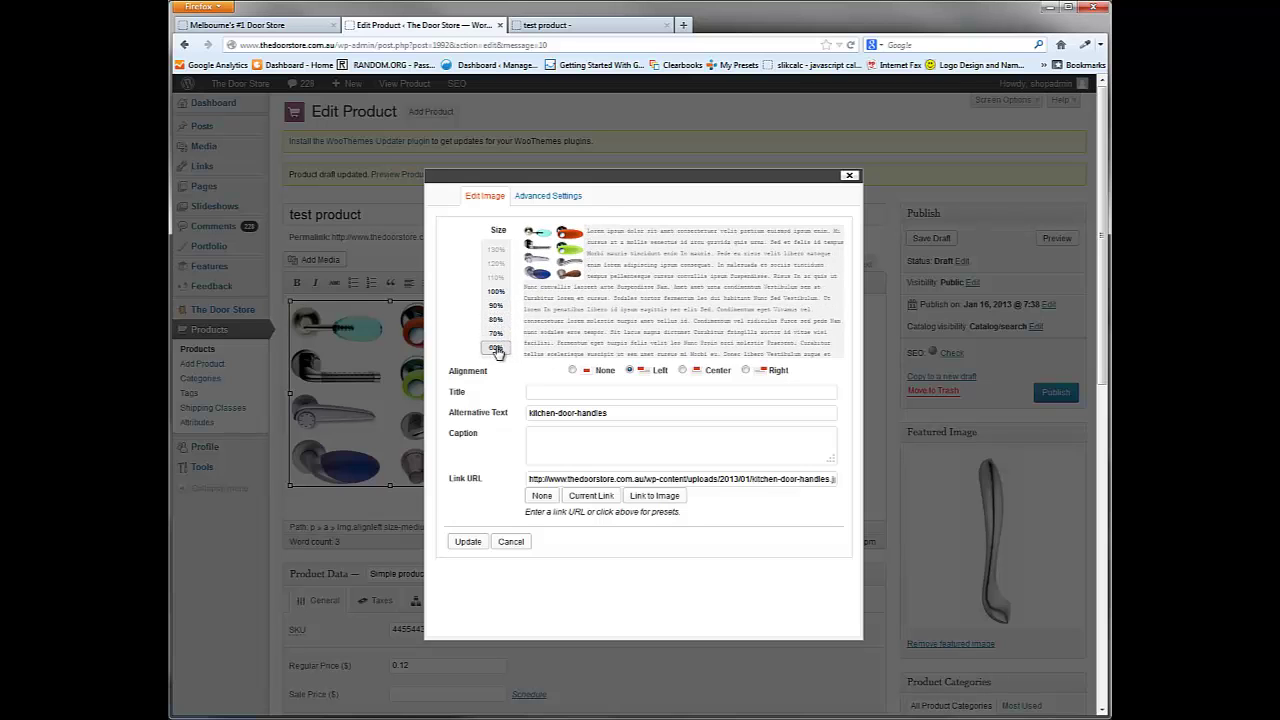
click(494, 333)
click(494, 291)
click(494, 305)
click(496, 347)
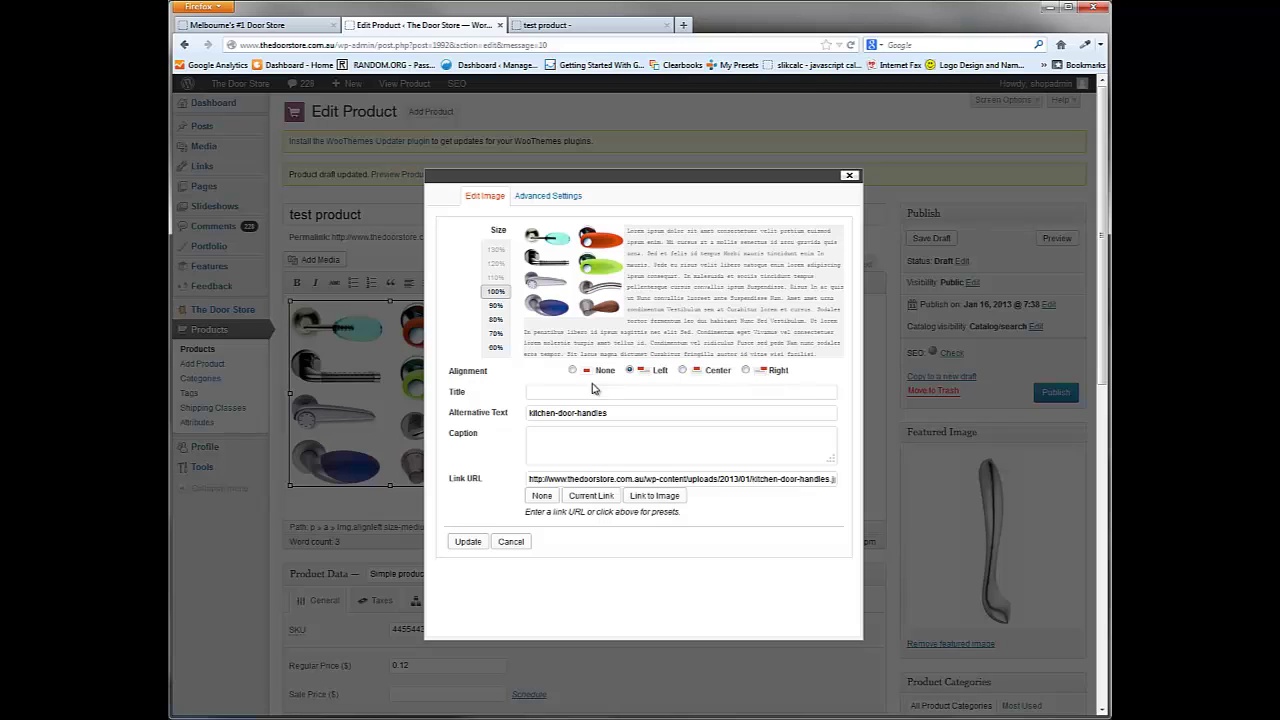
Try the None, Left, Center and Right alignments for the description image
click(573, 371)
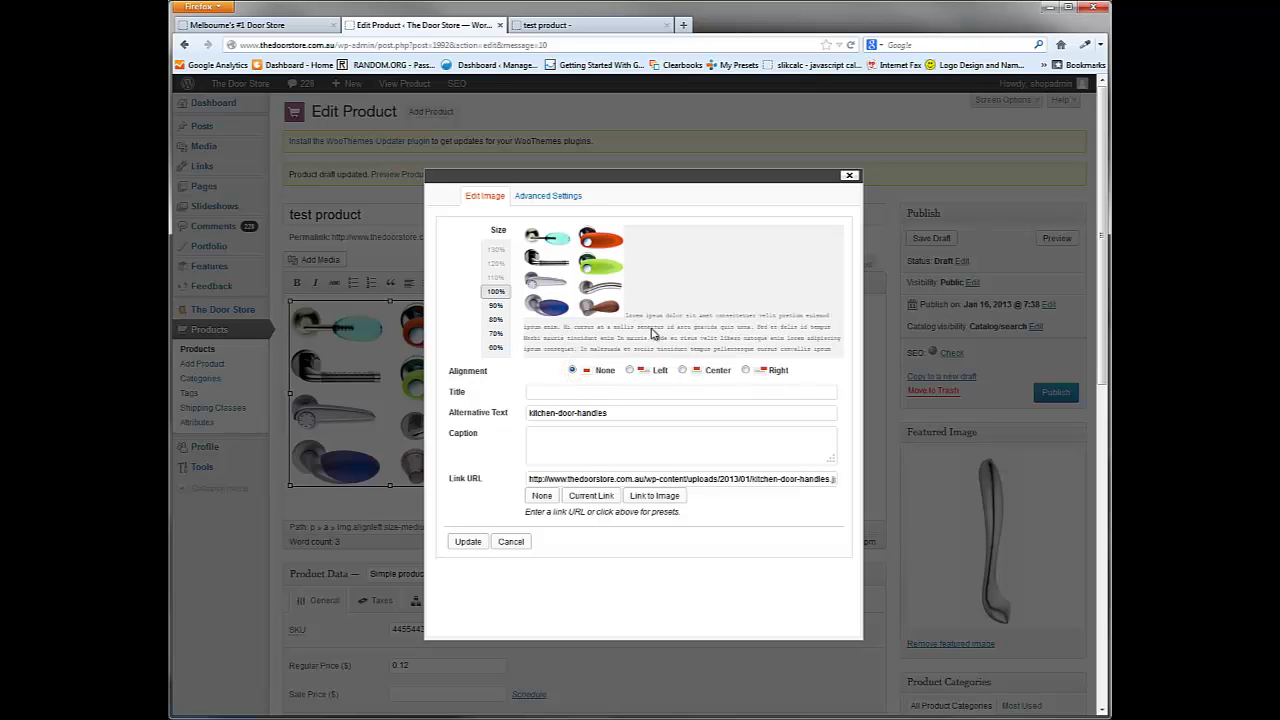
click(629, 371)
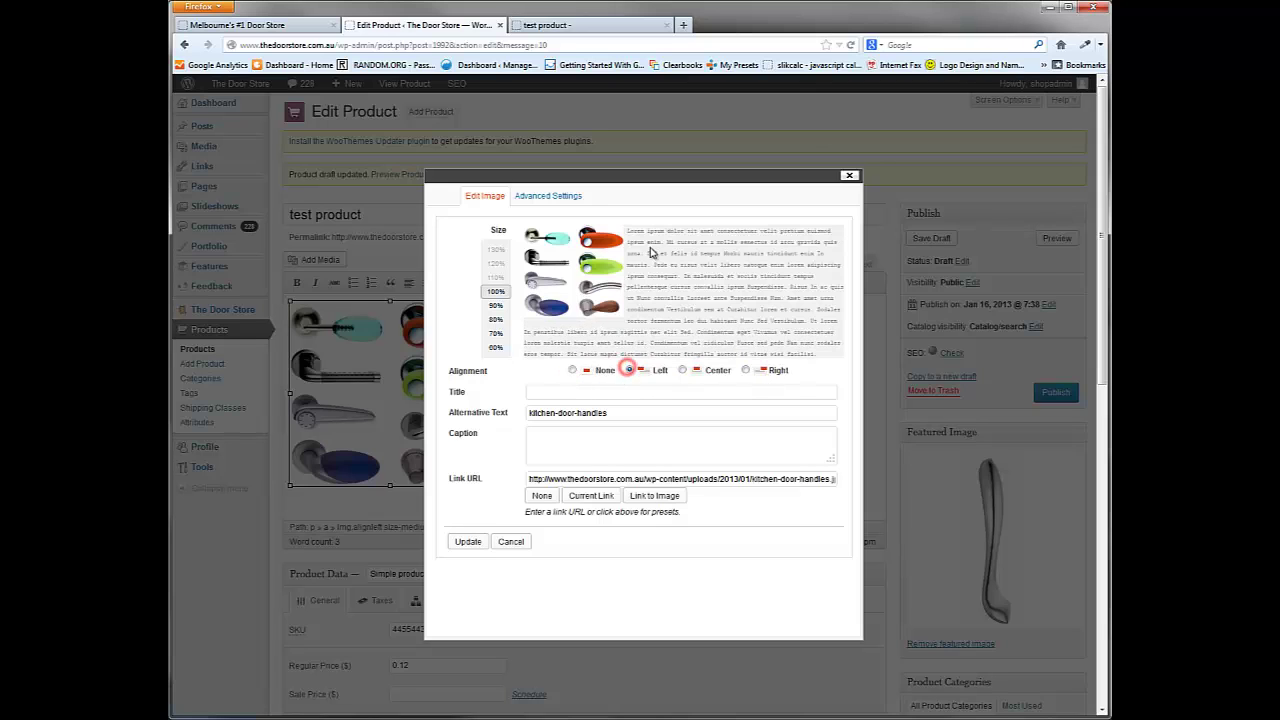
click(681, 371)
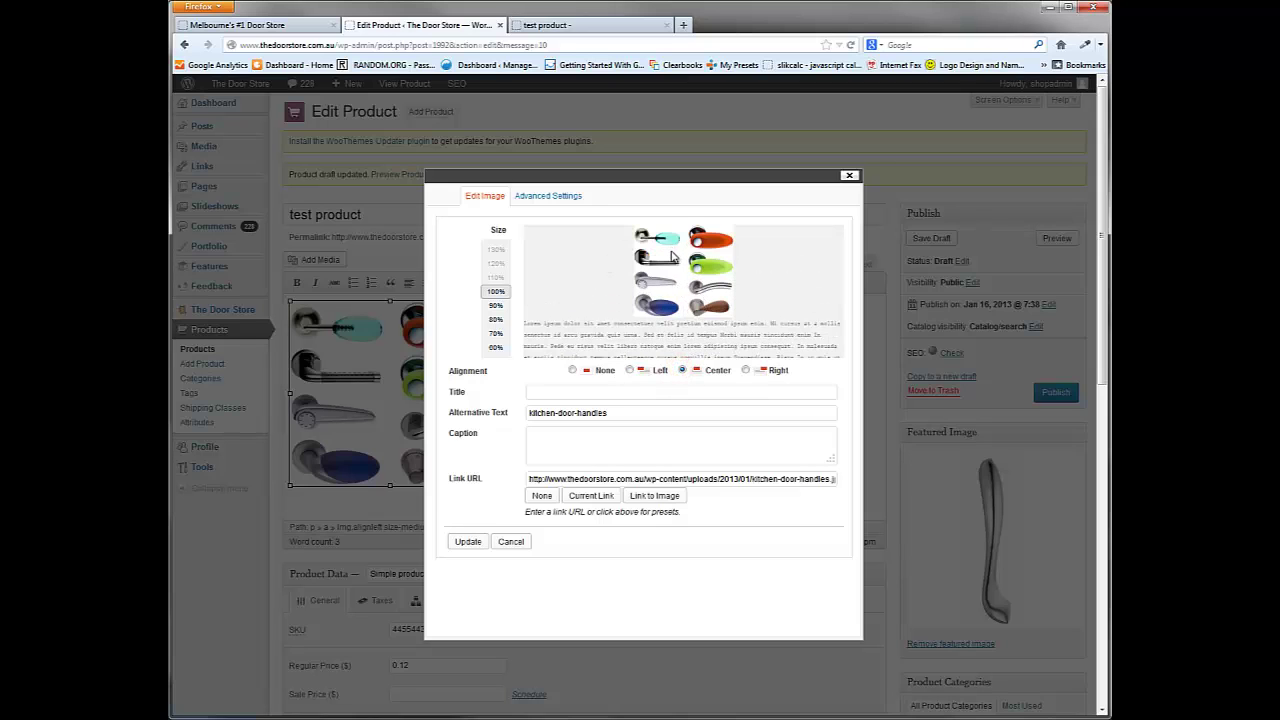
click(746, 371)
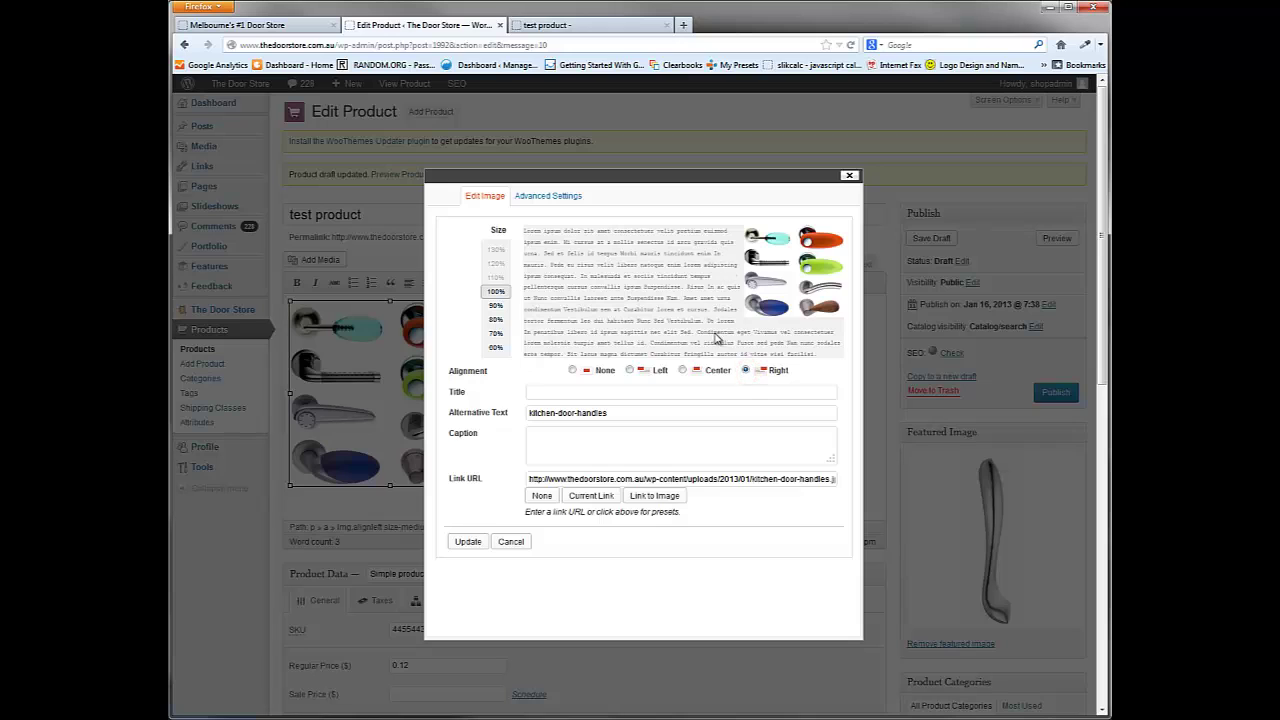
Set the description image's alignment to Left and its size to 70%, and apply the changes
click(629, 370)
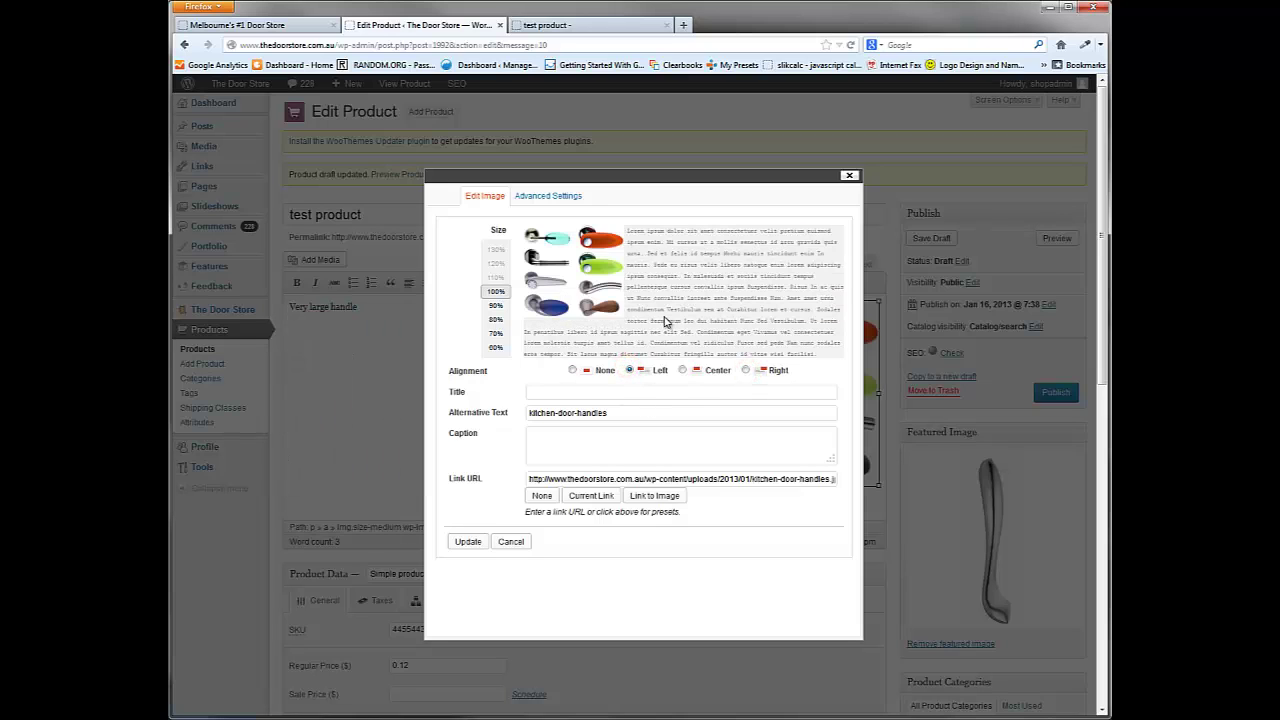
click(496, 333)
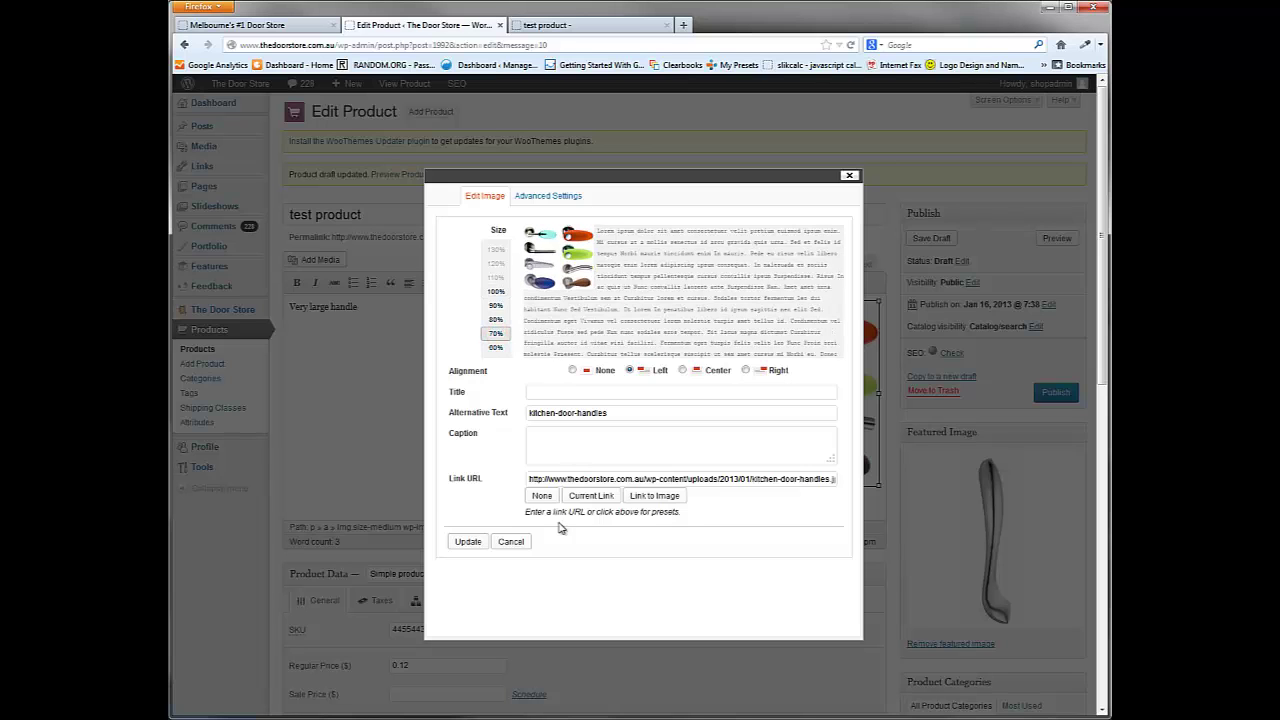
click(469, 542)
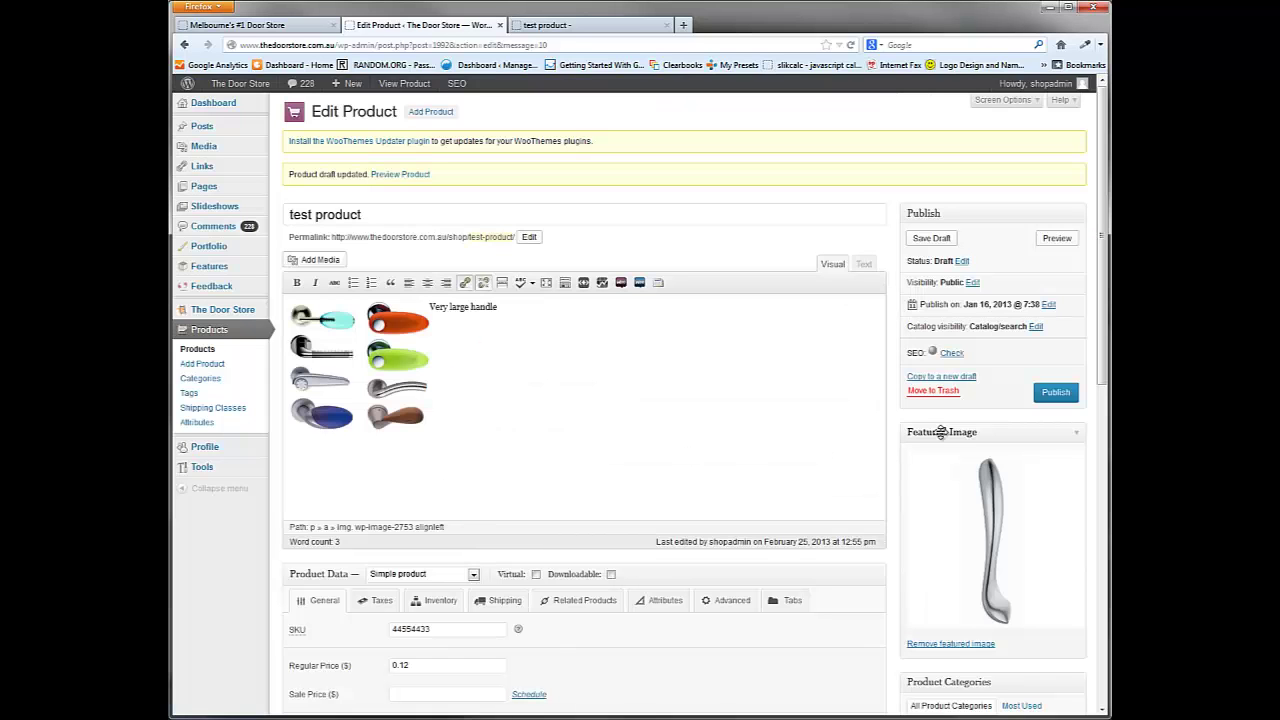
Save the product draft with the resized image, check the description in the preview, and return to the product editor
click(935, 238)
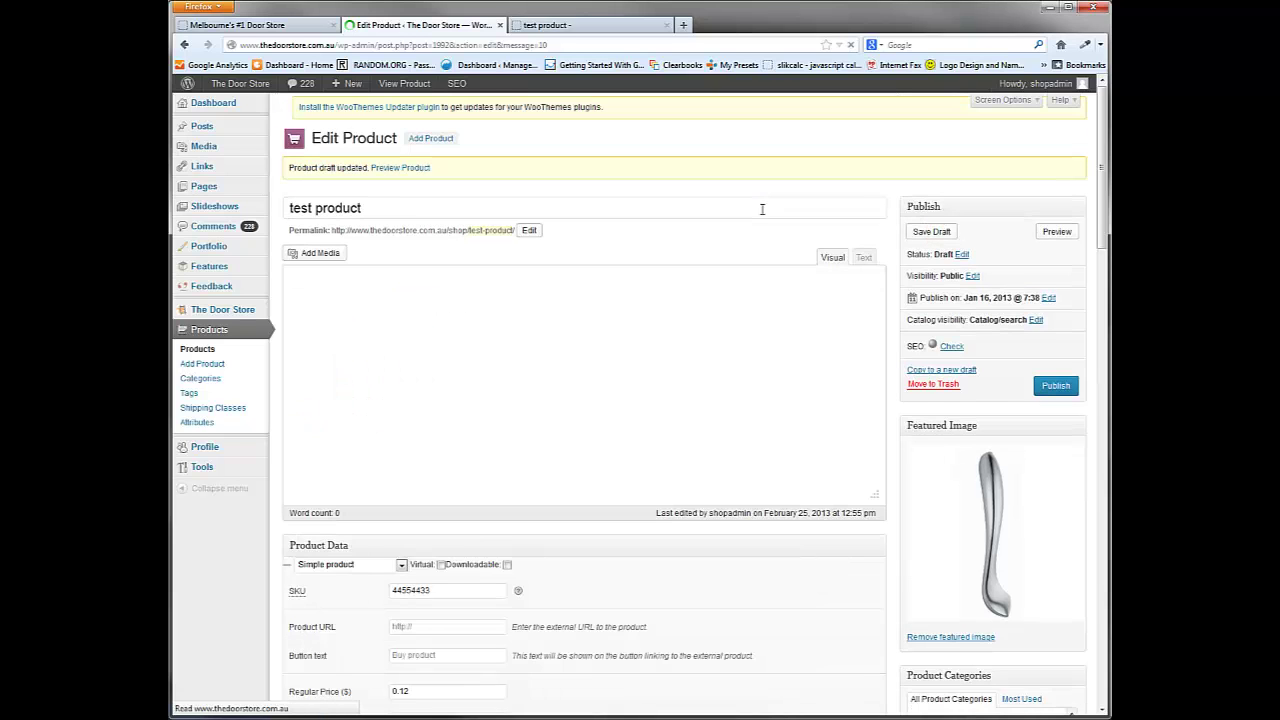
click(548, 25)
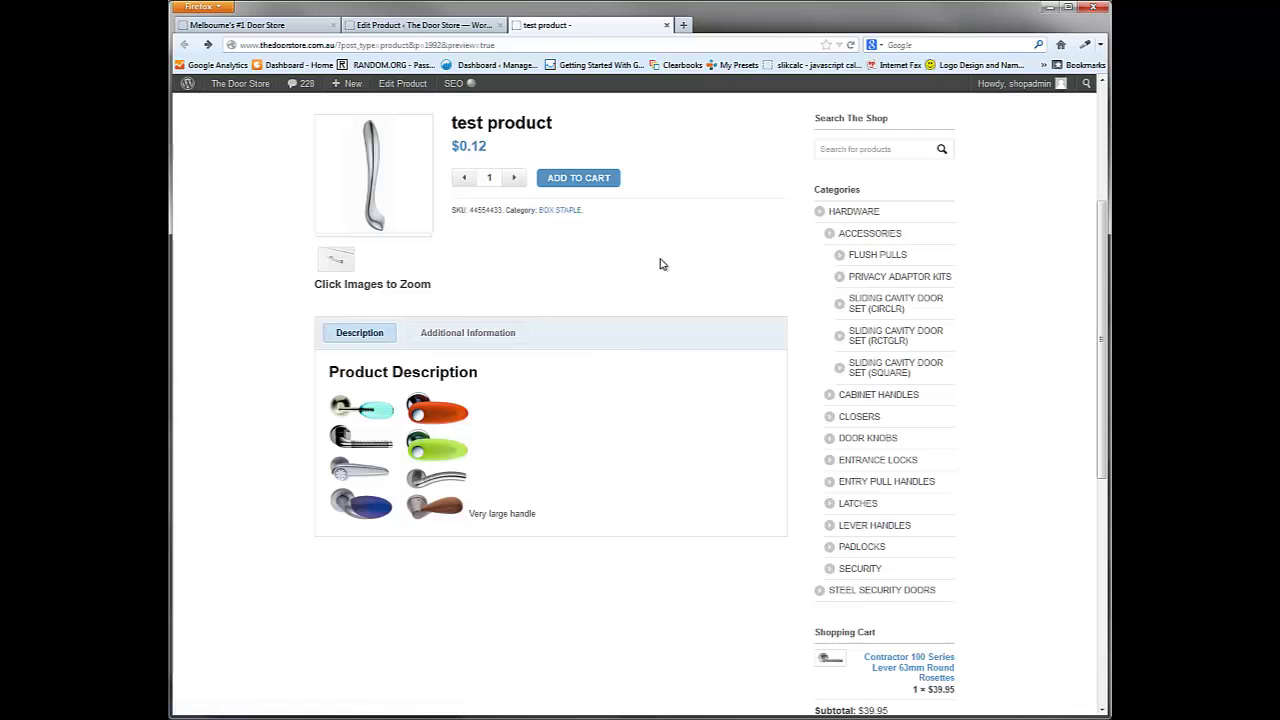
click(449, 24)
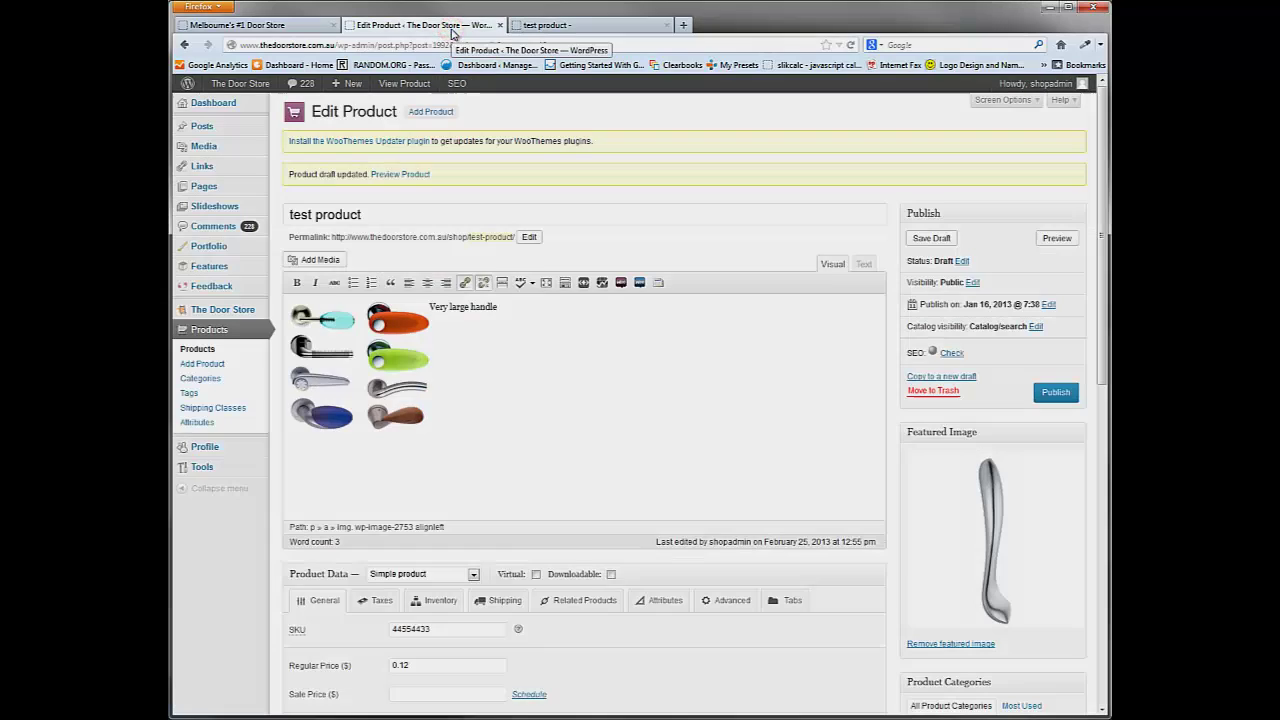